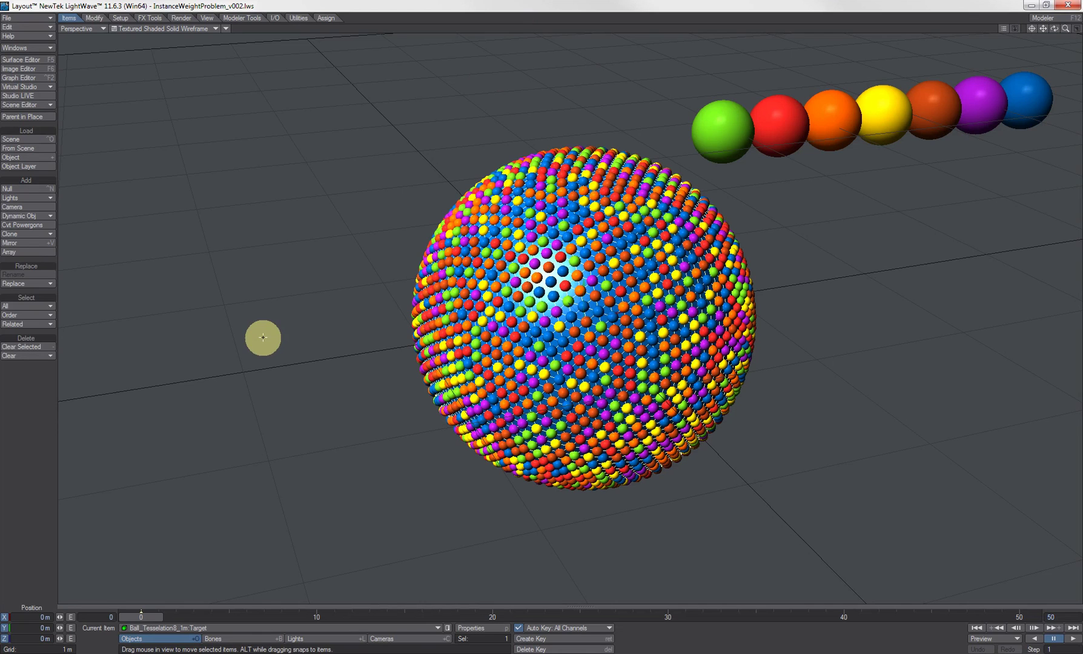
Step: Review the seven coloured ball objects in the Scene Editor, select Ball_Tesselation8_1m:Target and close the editor
key("ctrl+F1")
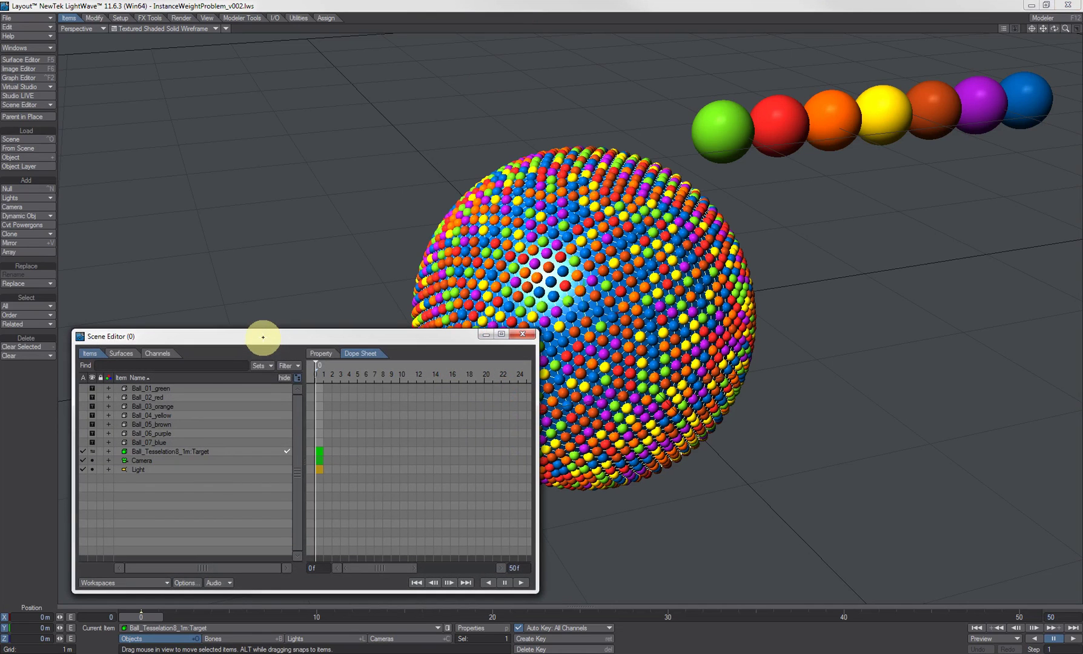
left_click(172, 391)
left_click(175, 446, "shift")
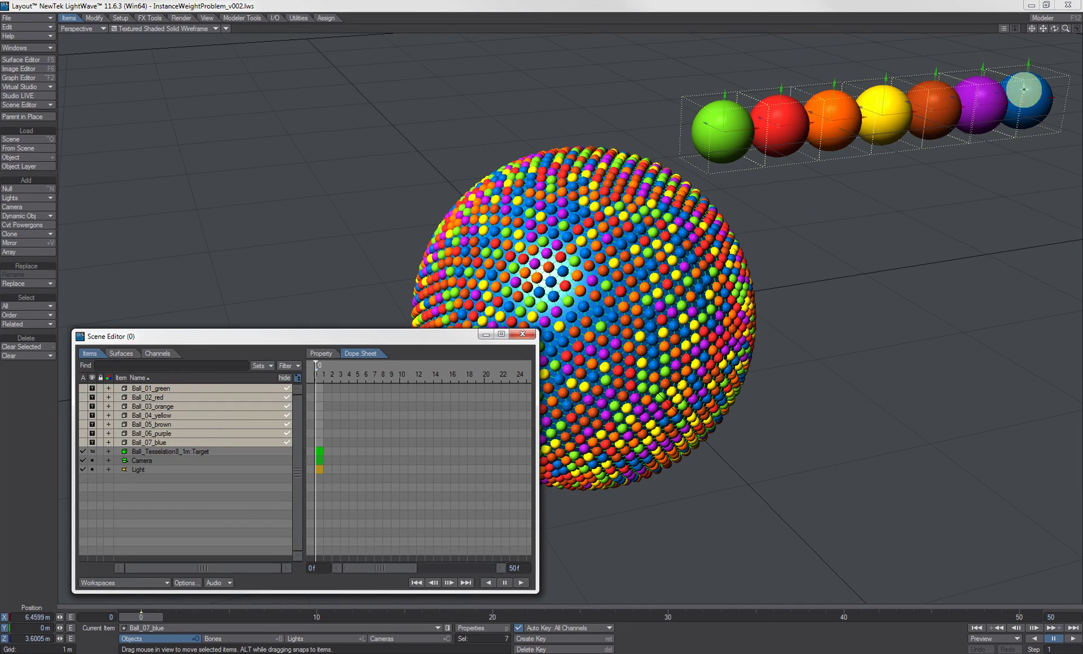
left_click(160, 452)
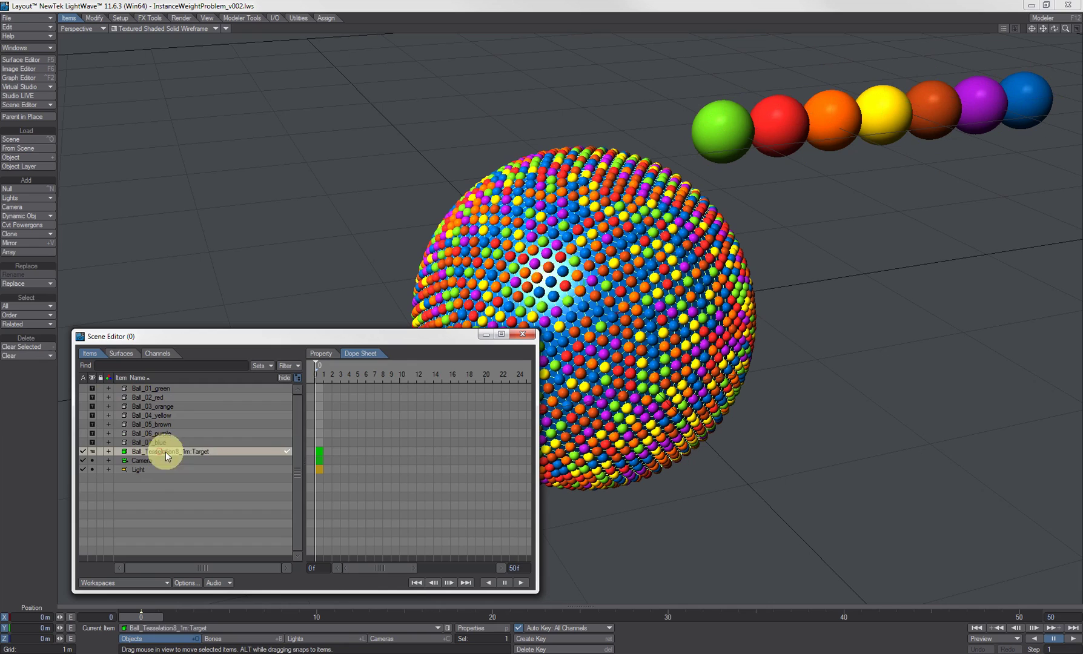
left_click(523, 335)
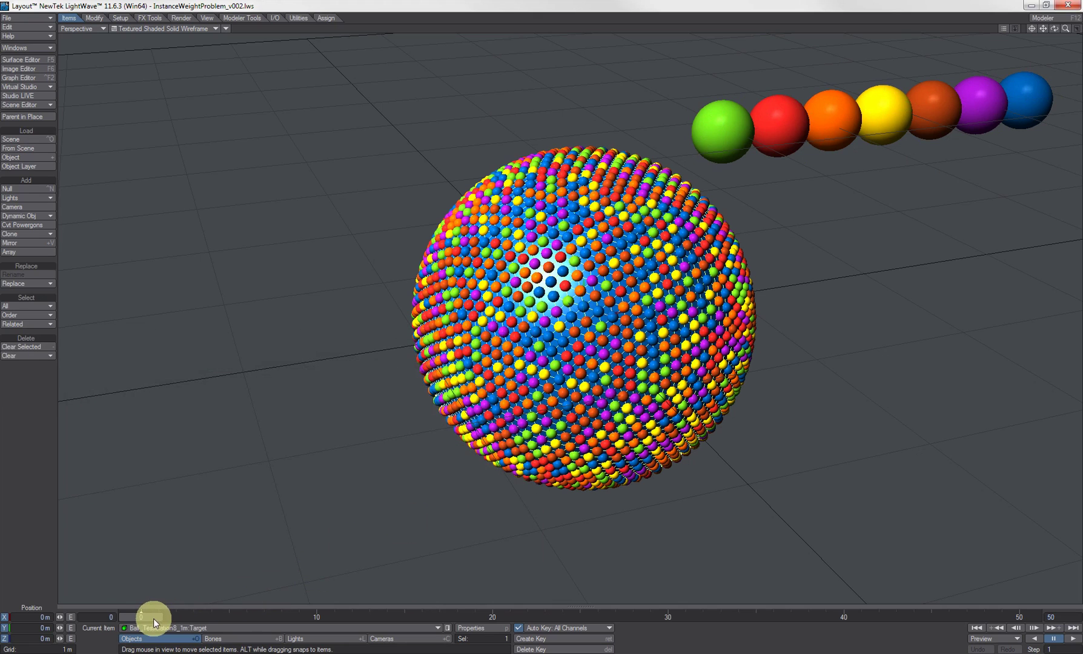
Step: Scrub the timeline from frame 0 to frame 50 and back to preview the changing instance colours
left_click_drag(148, 619, 1020, 618)
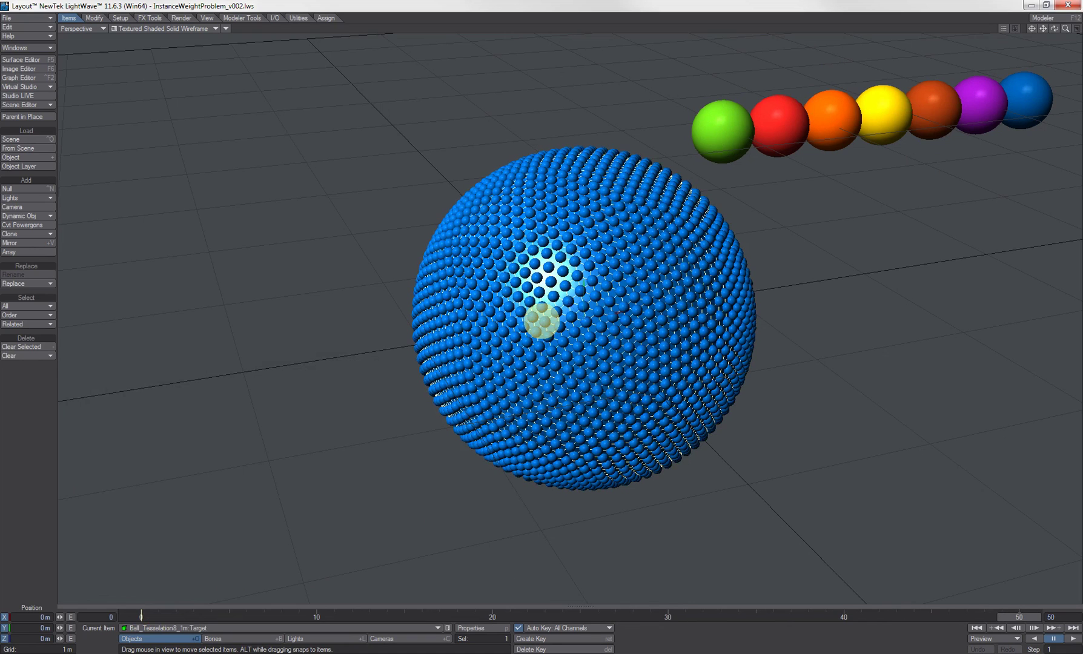
left_click_drag(1020, 617, 141, 617)
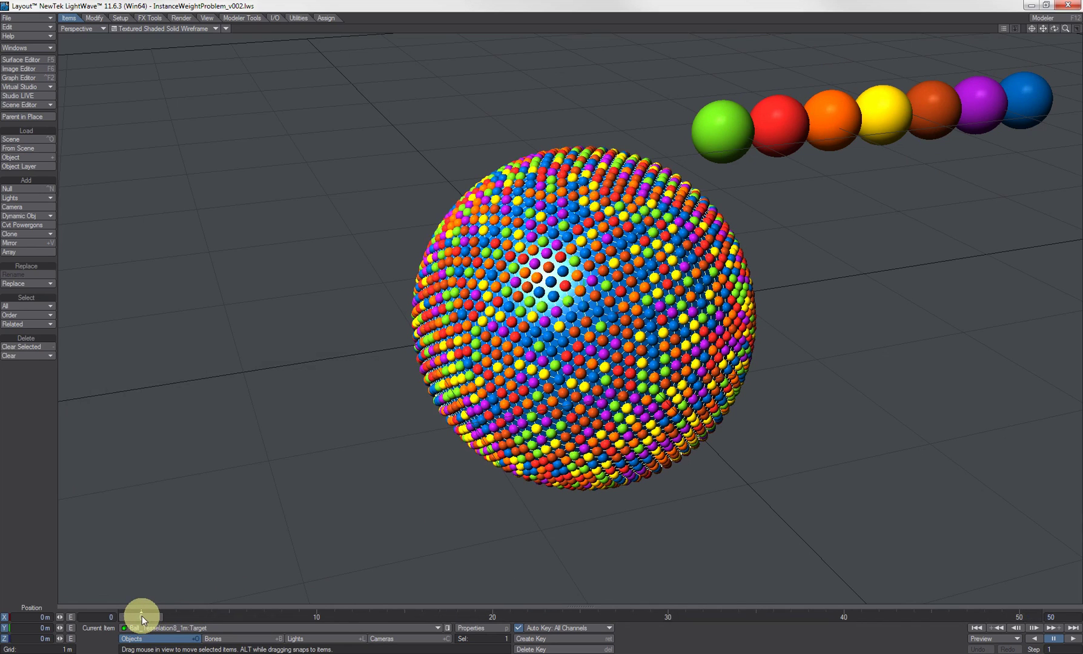
Step: Open the target's Instance Generator and show the weight envelope of Ball_01_green in the Graph Editor
key("p")
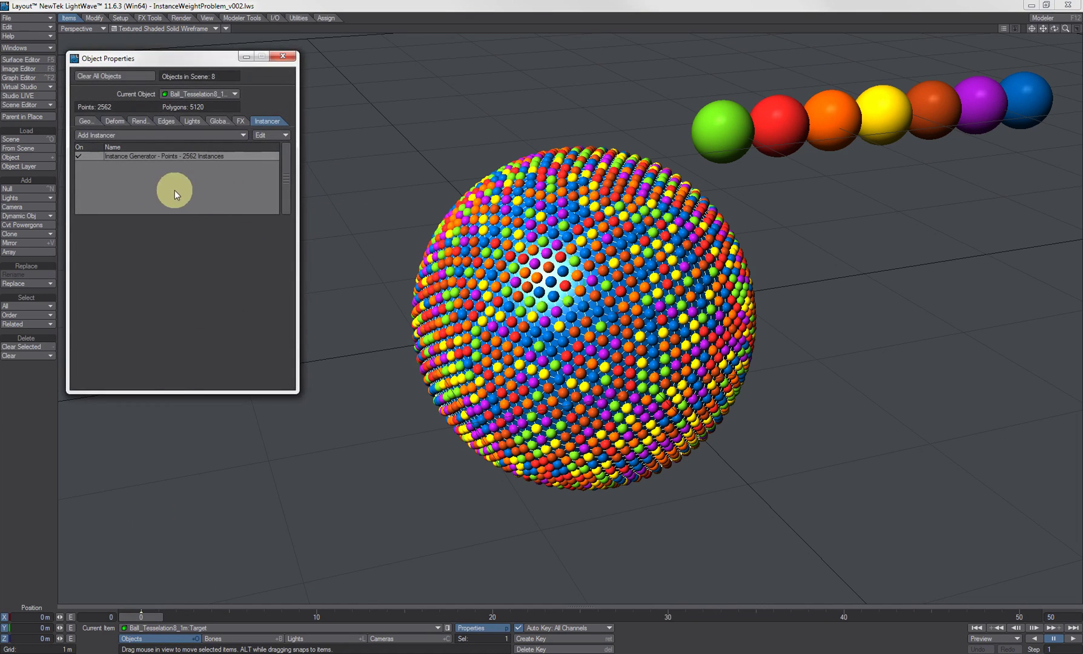
double_click(139, 155)
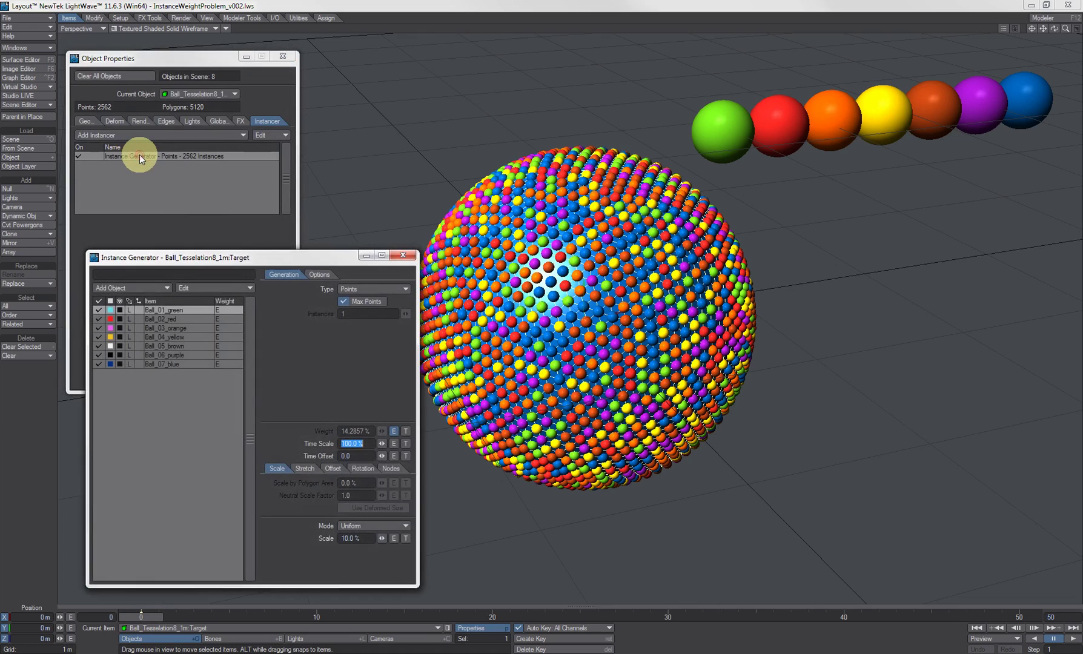
left_click(169, 364)
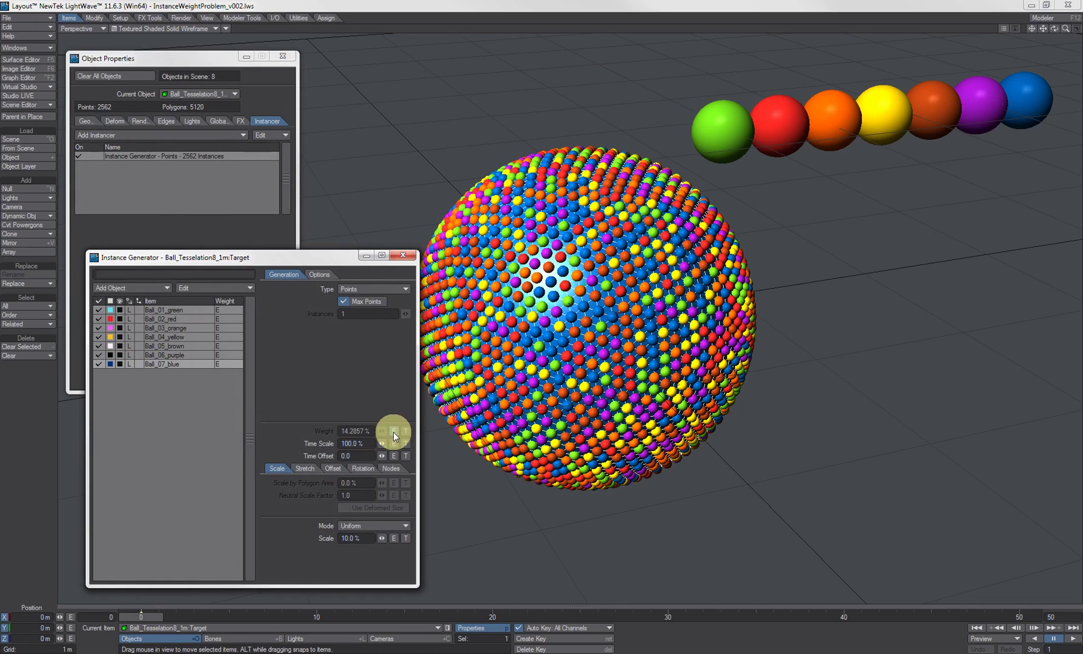
left_click(183, 393)
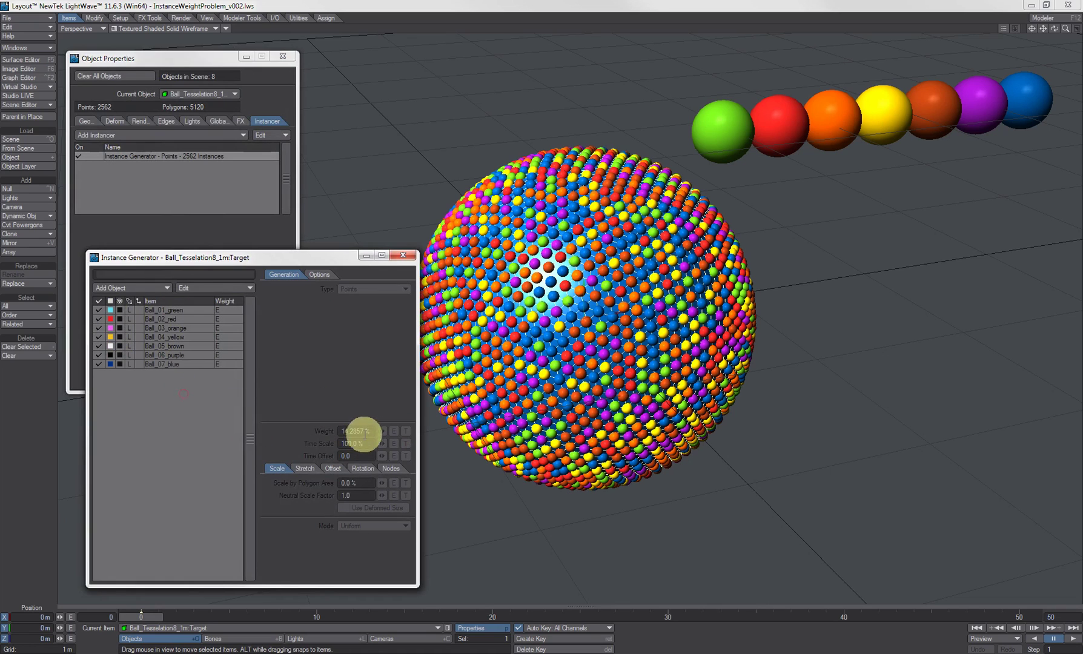
left_click(182, 309)
left_click(395, 432)
left_click(214, 101)
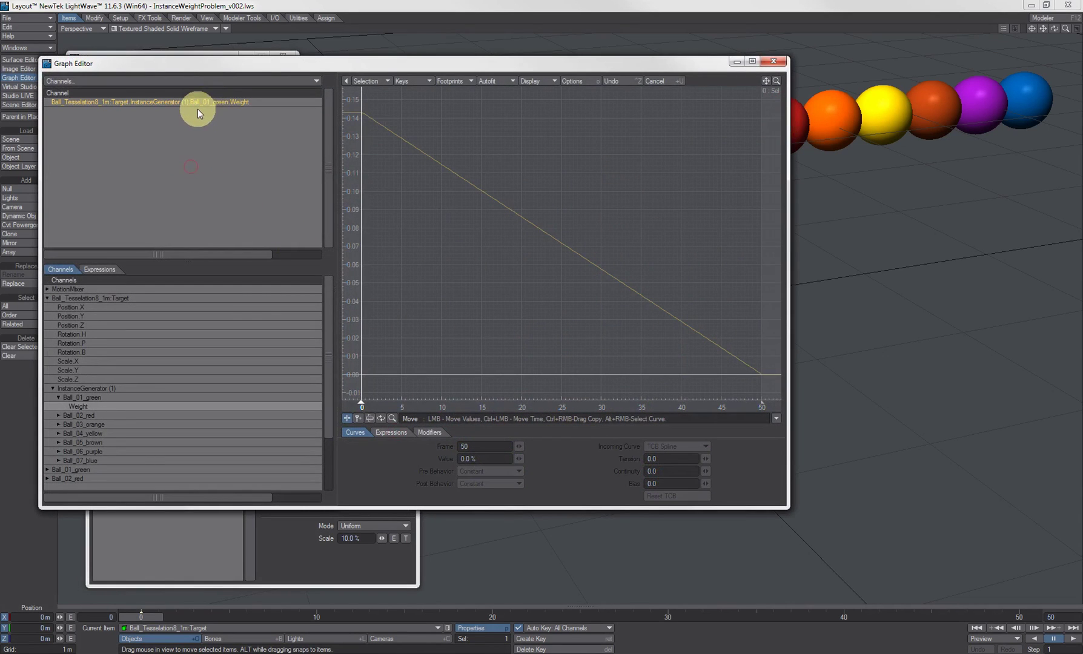
left_click_drag(234, 66, 445, 96)
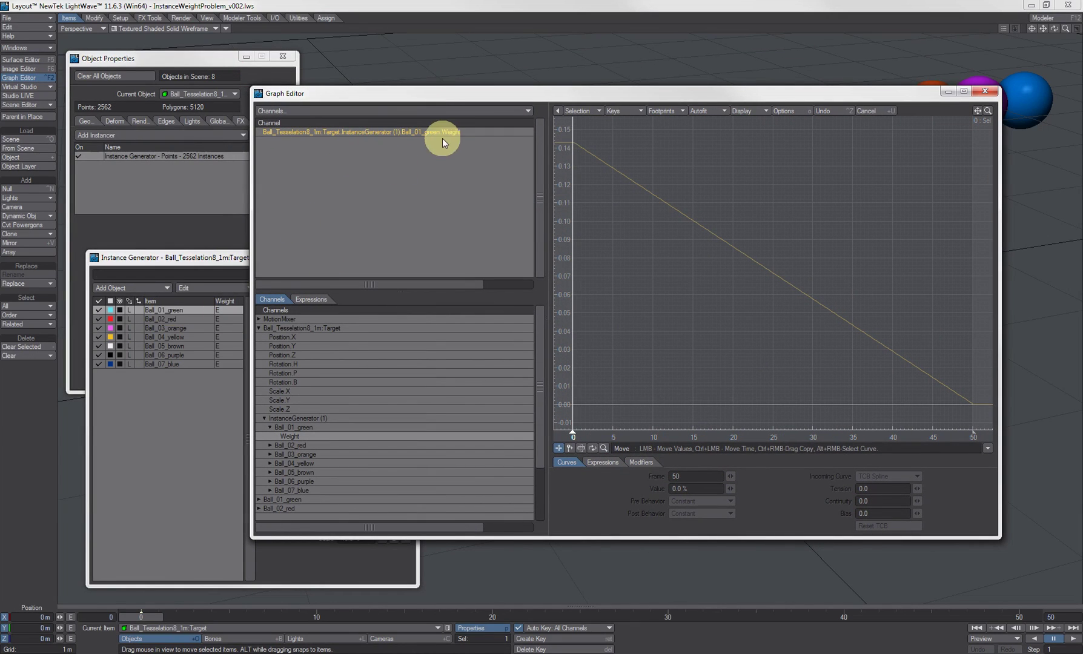
left_click_drag(568, 99, 446, 102)
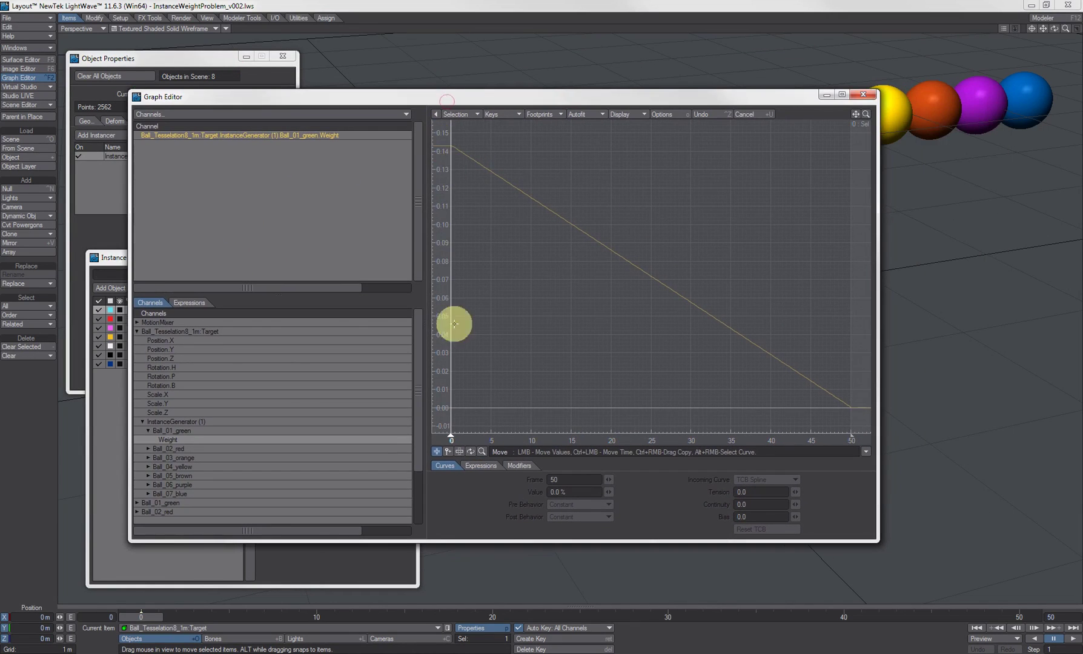
Step: Check the green ball's weight keys at frames 0 and 50 and set the frame 0 value to 100/7
left_click(279, 137)
left_click(452, 146)
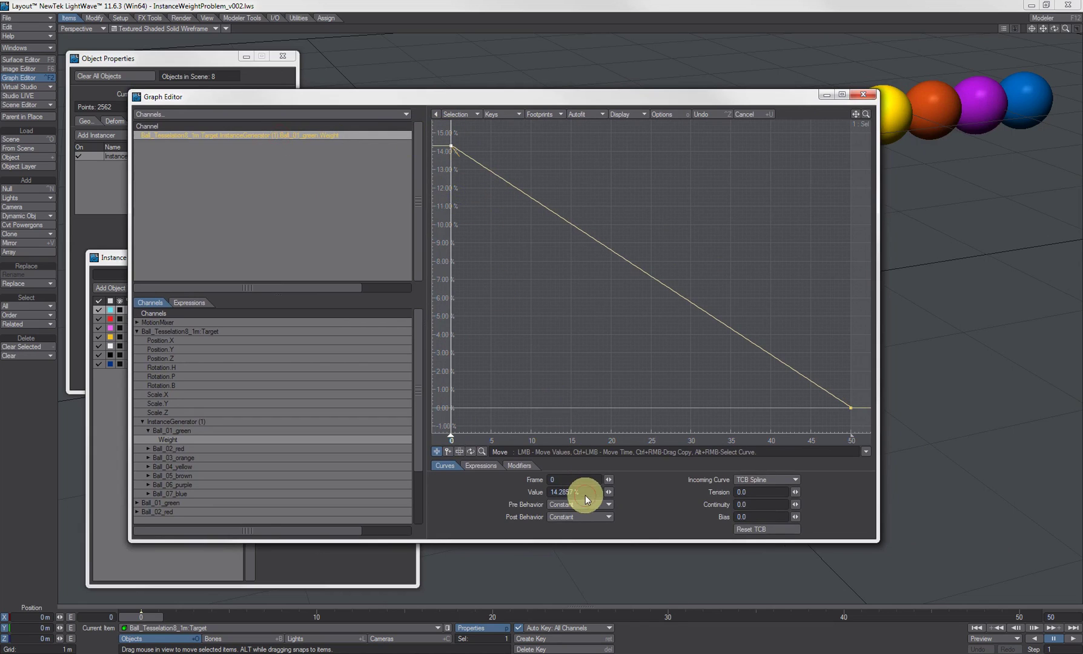
left_click_drag(581, 492, 495, 495)
left_click(852, 408)
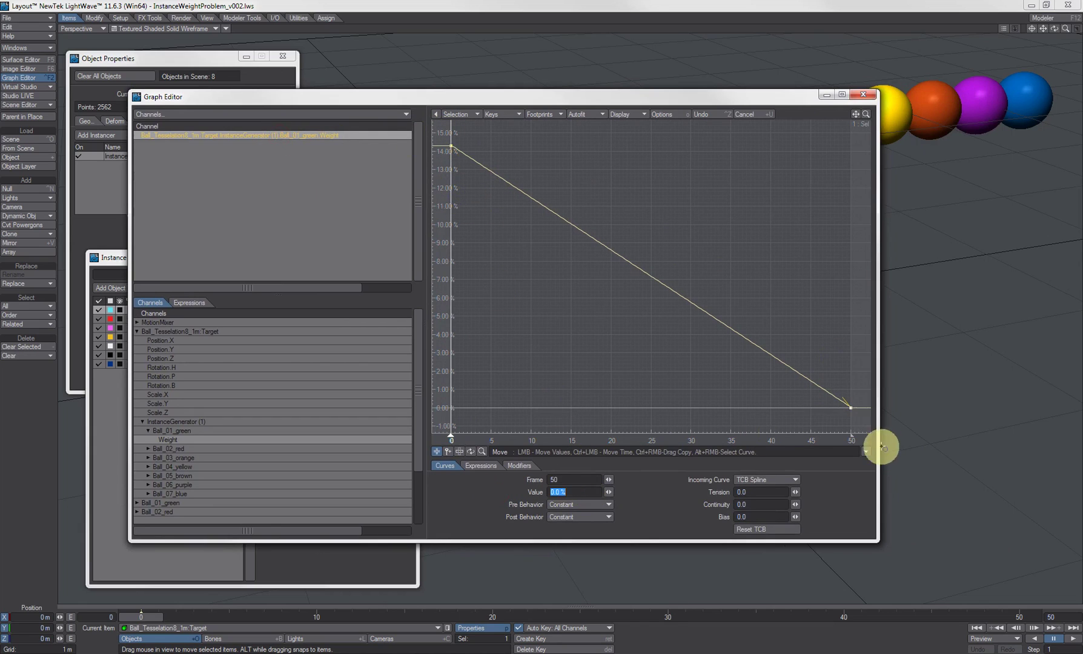
left_click(452, 146)
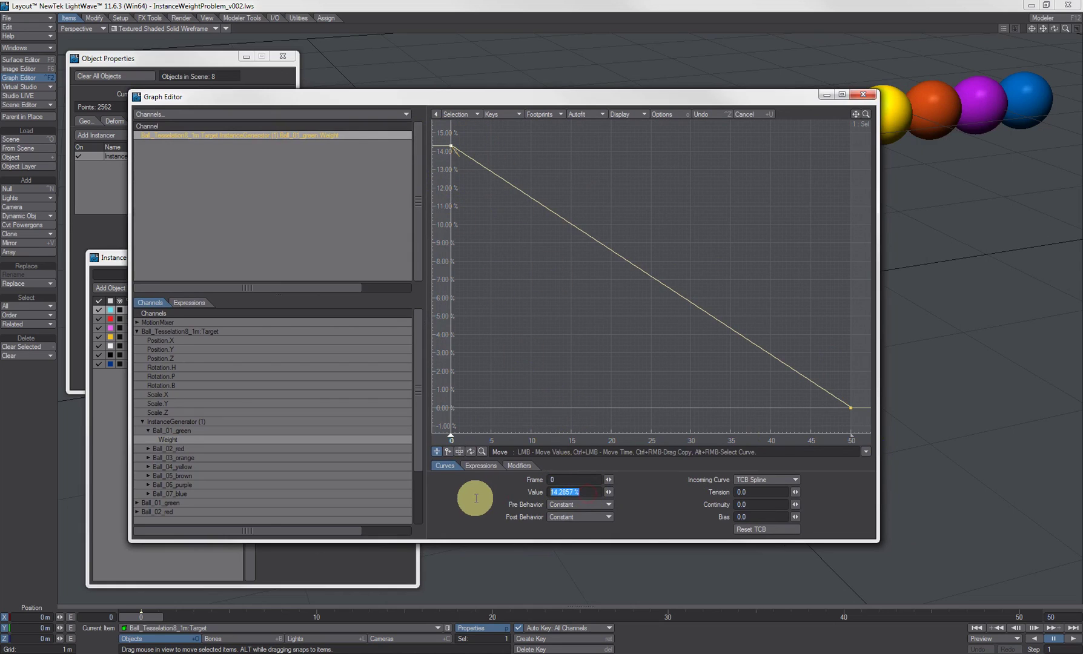
type("100/7")
key("Return")
left_click(327, 204)
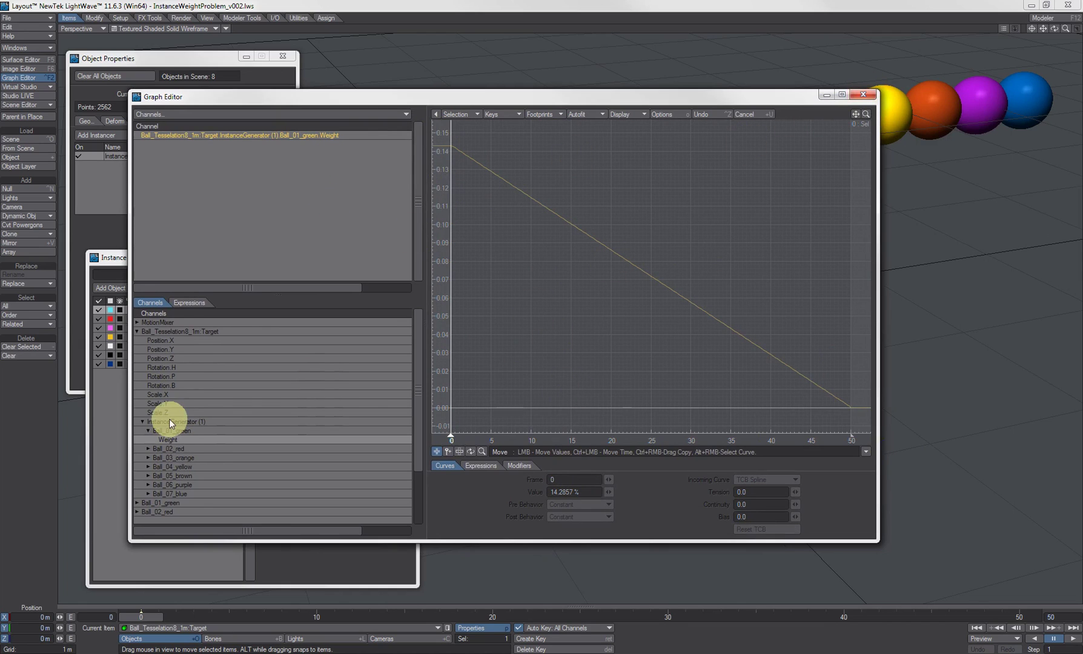
left_click(179, 331)
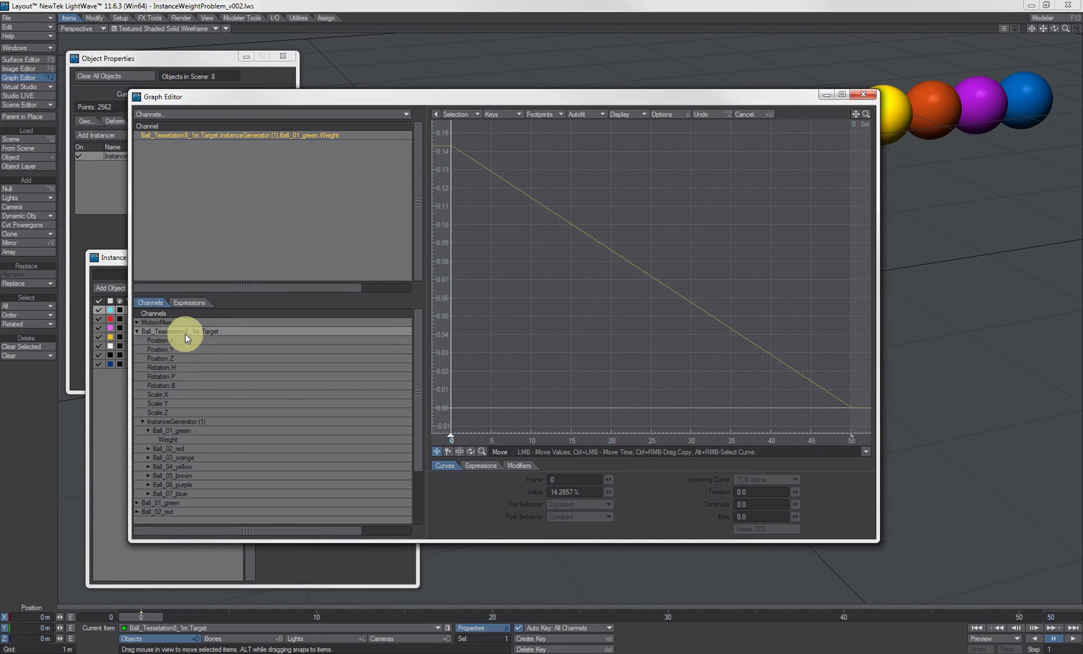
left_click(184, 423)
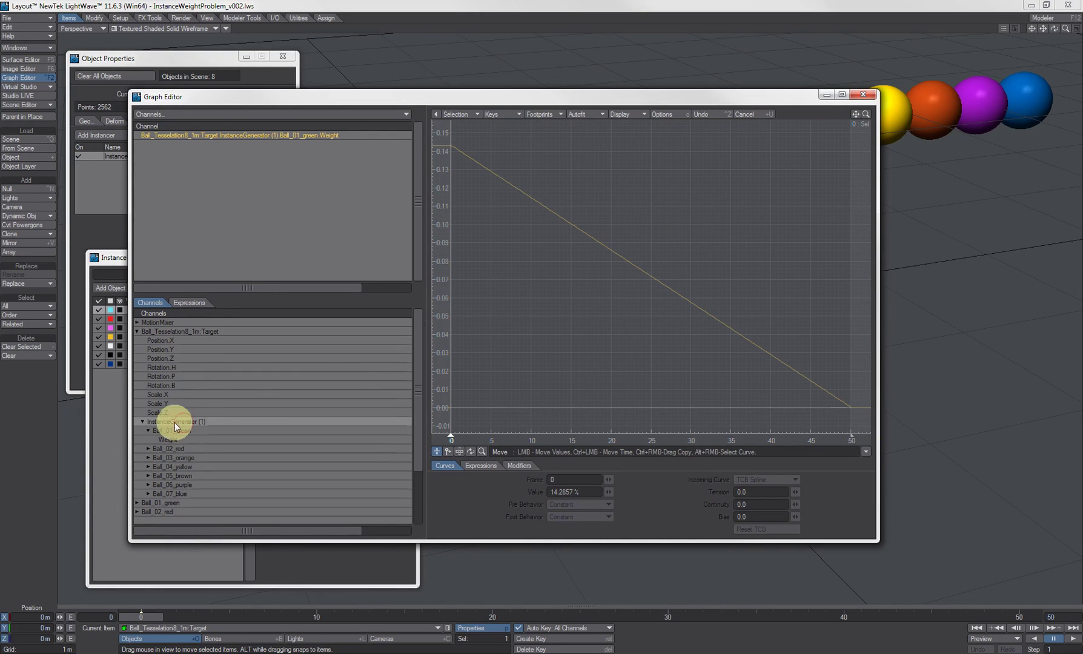
left_click(177, 493)
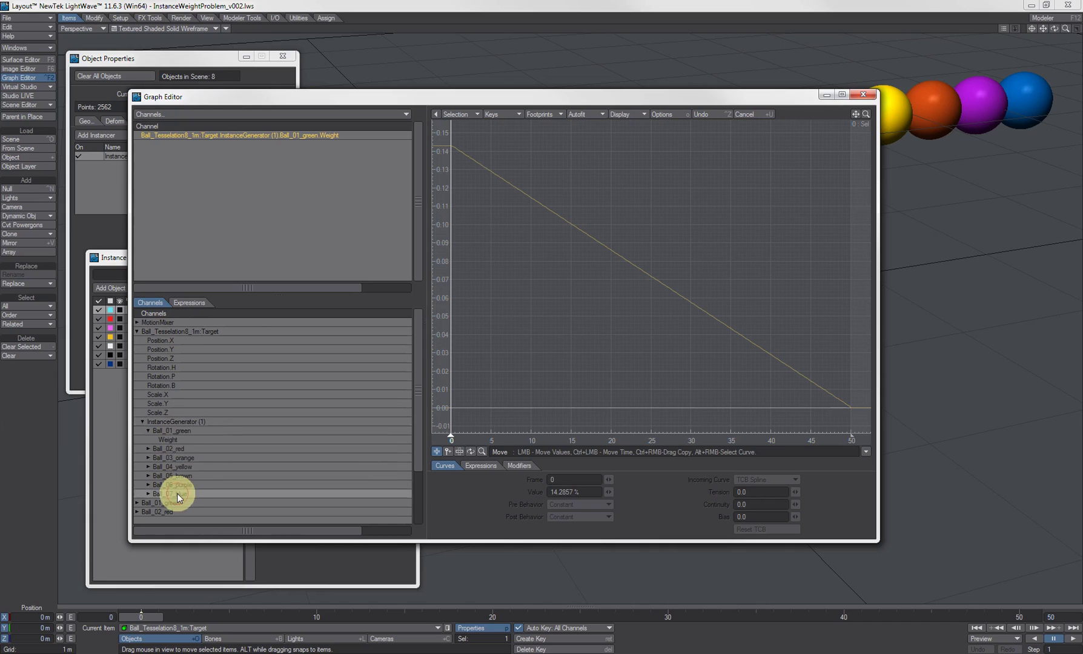
left_click(148, 431)
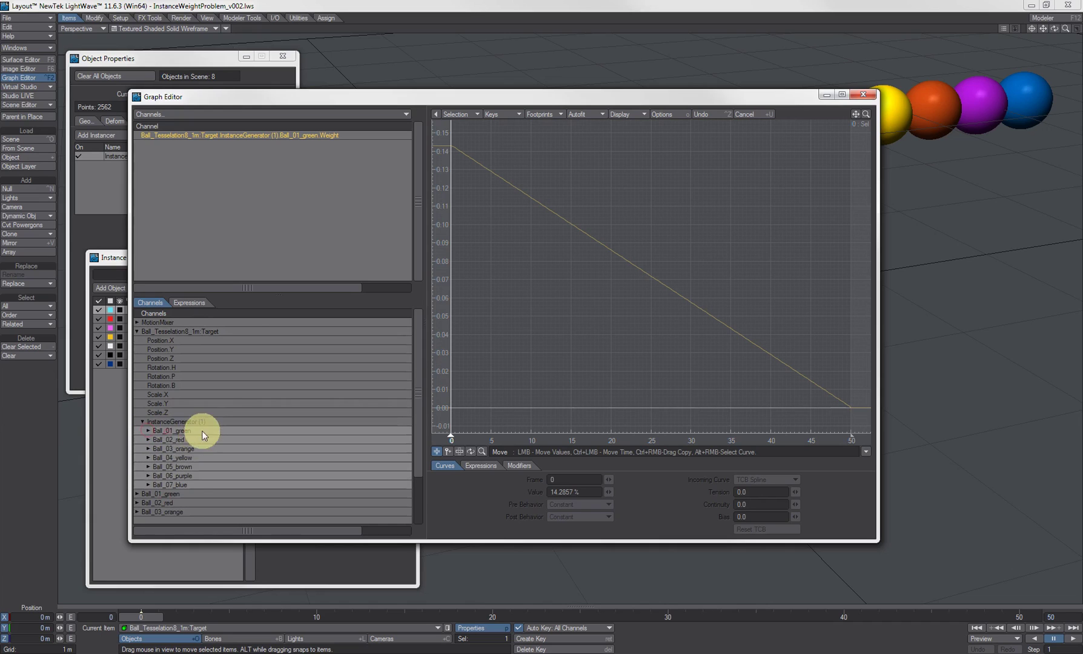
left_click(177, 421)
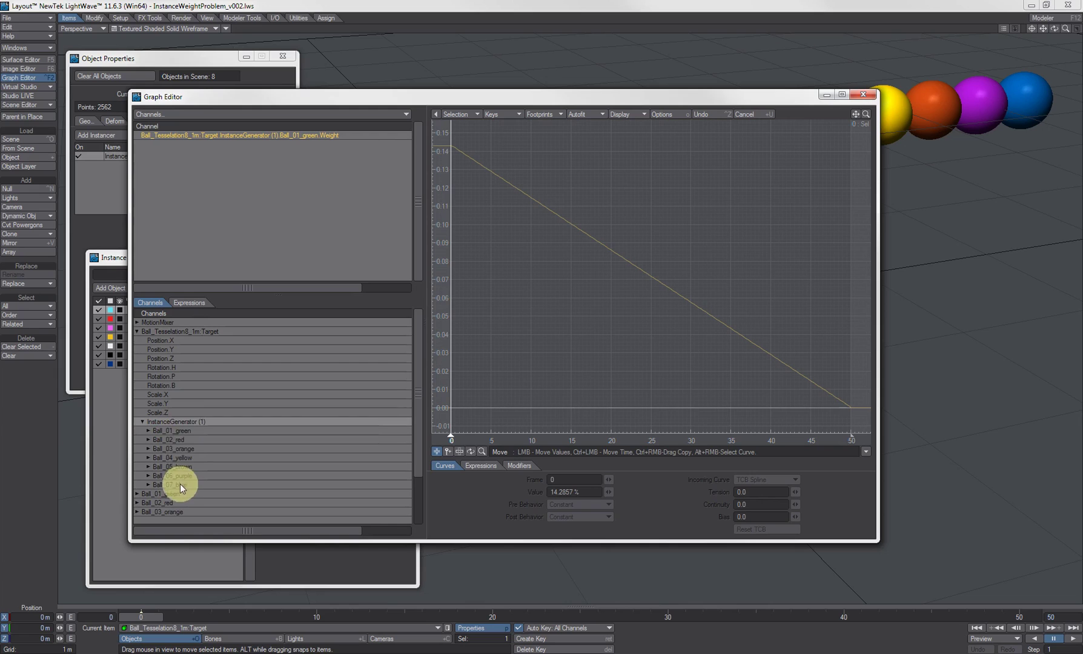
double_click(182, 422)
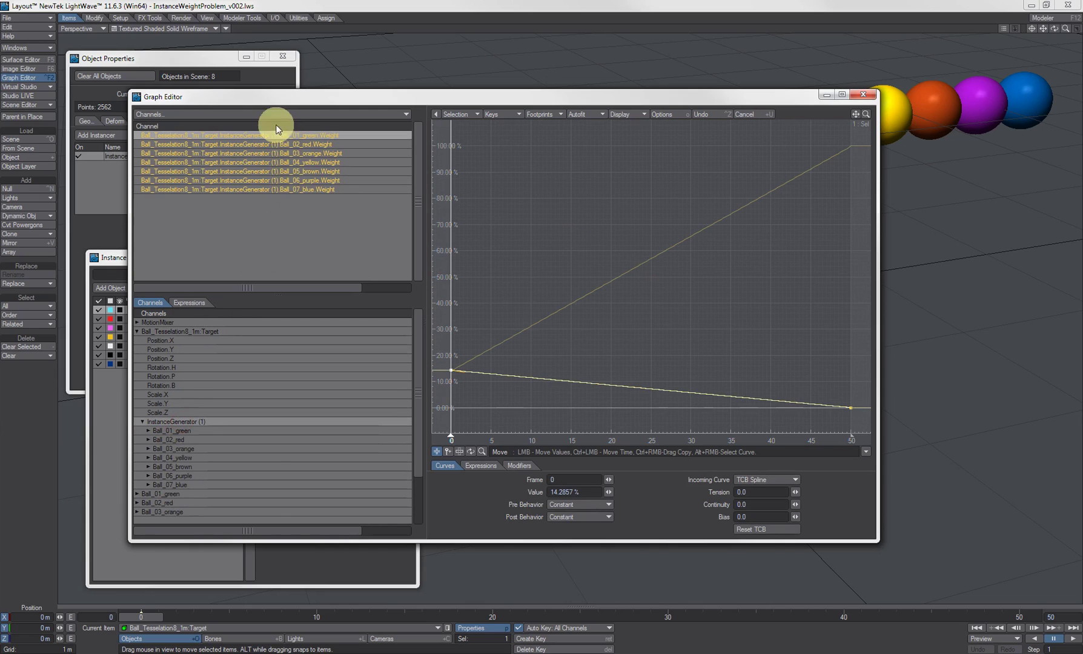
Step: Inspect the frame 0 and frame 50 weight keys of balls 01 to 06 together, and those of Ball_07_blue
left_click(247, 181, "shift")
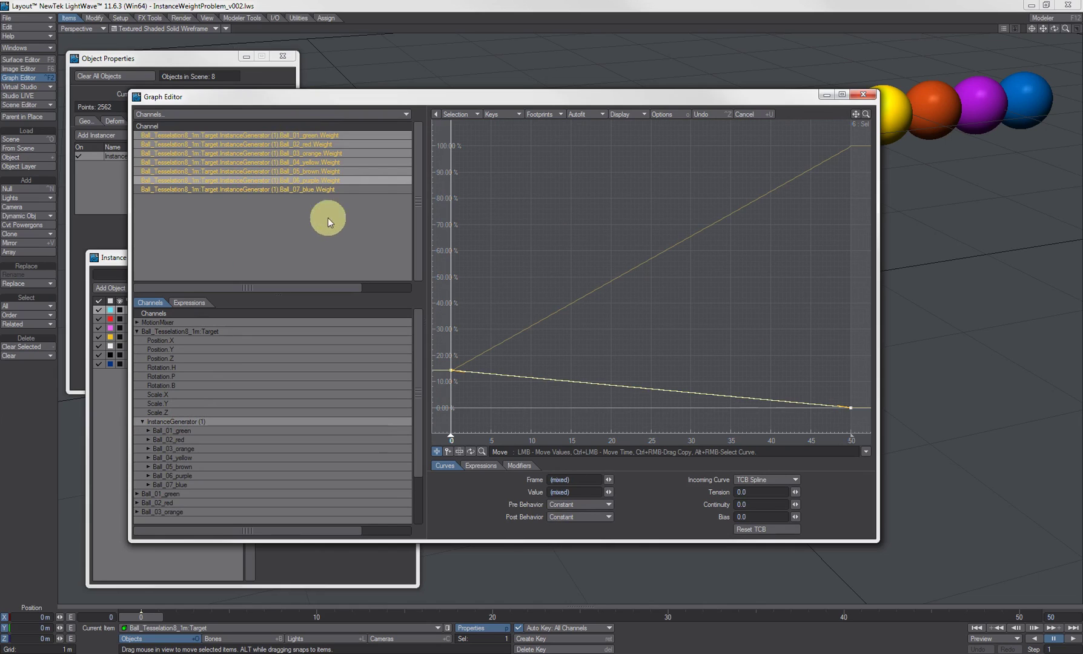
left_click(455, 377)
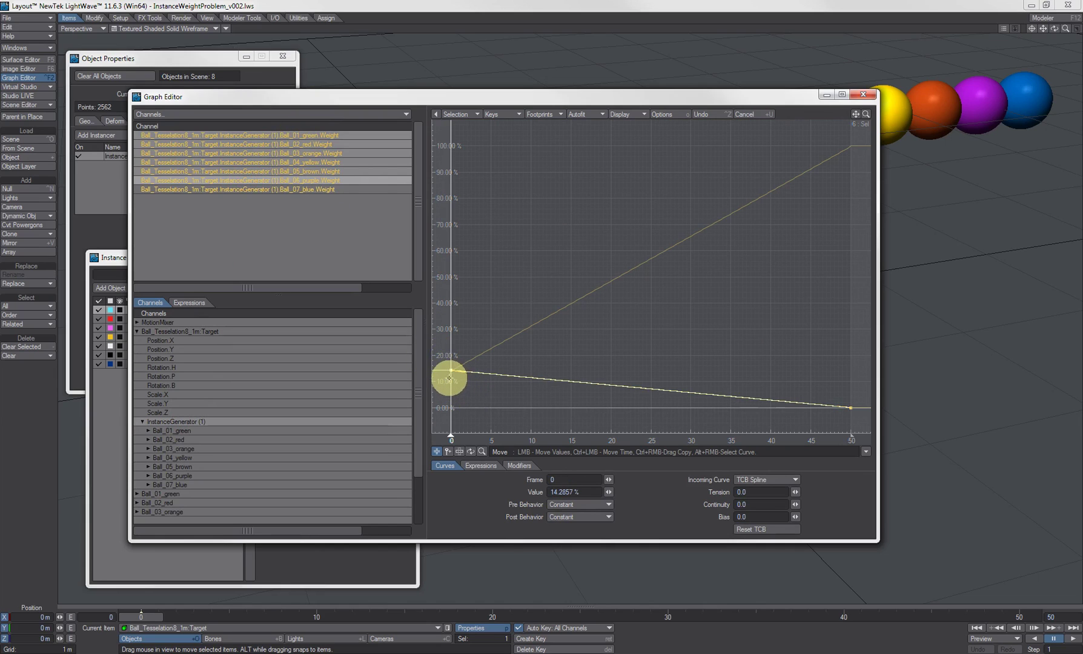
left_click(852, 408)
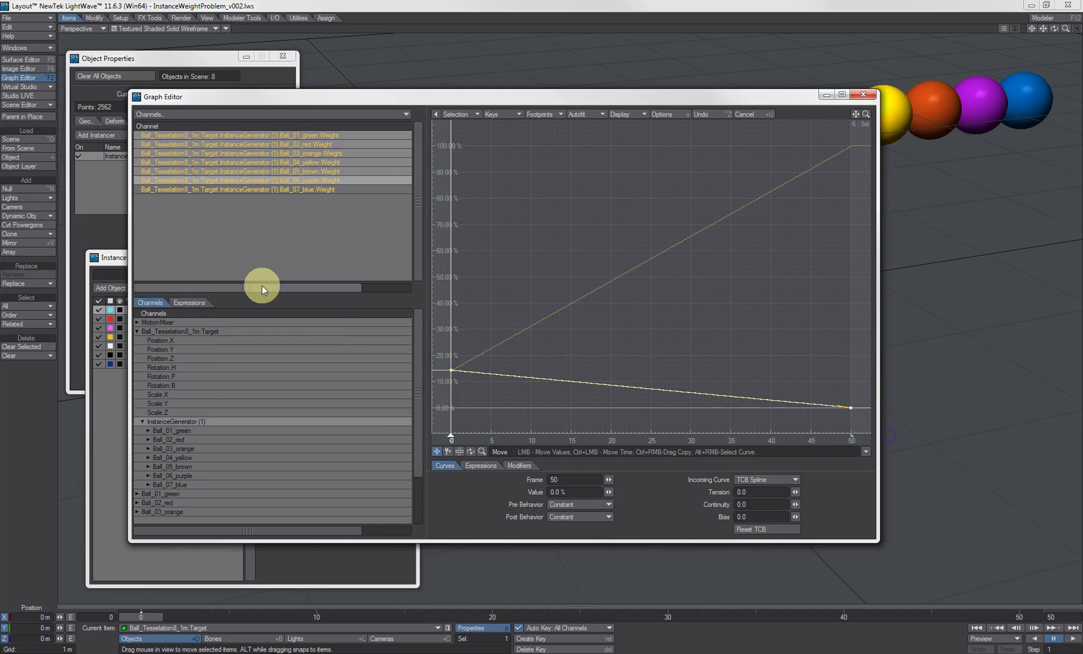
left_click(244, 189)
right_click_drag(478, 335, 429, 402)
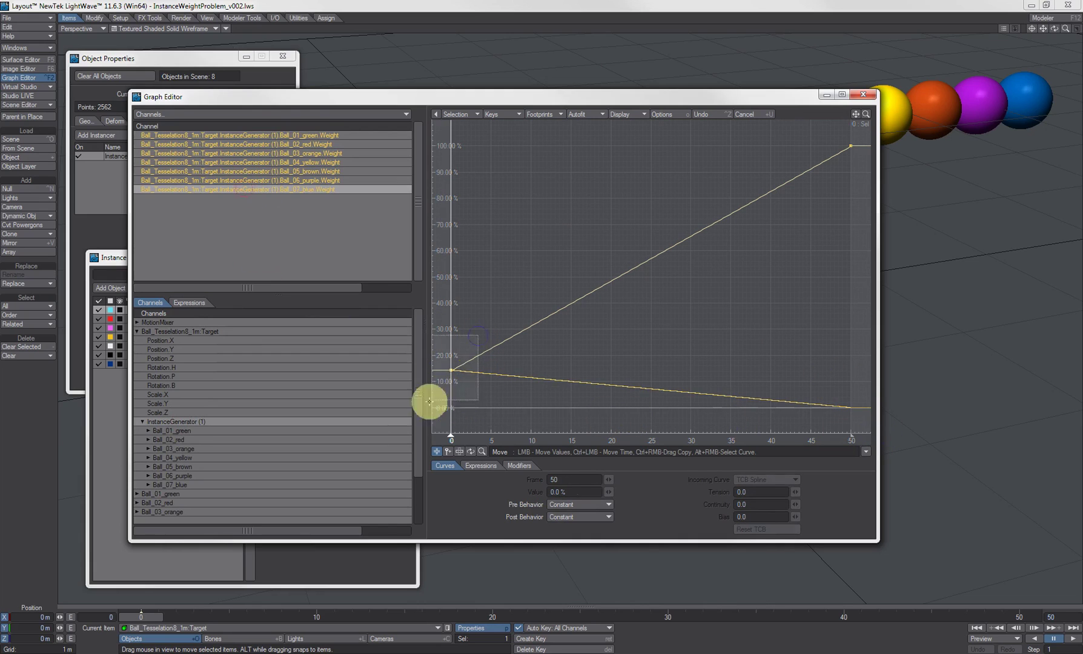
right_click_drag(800, 138, 872, 193)
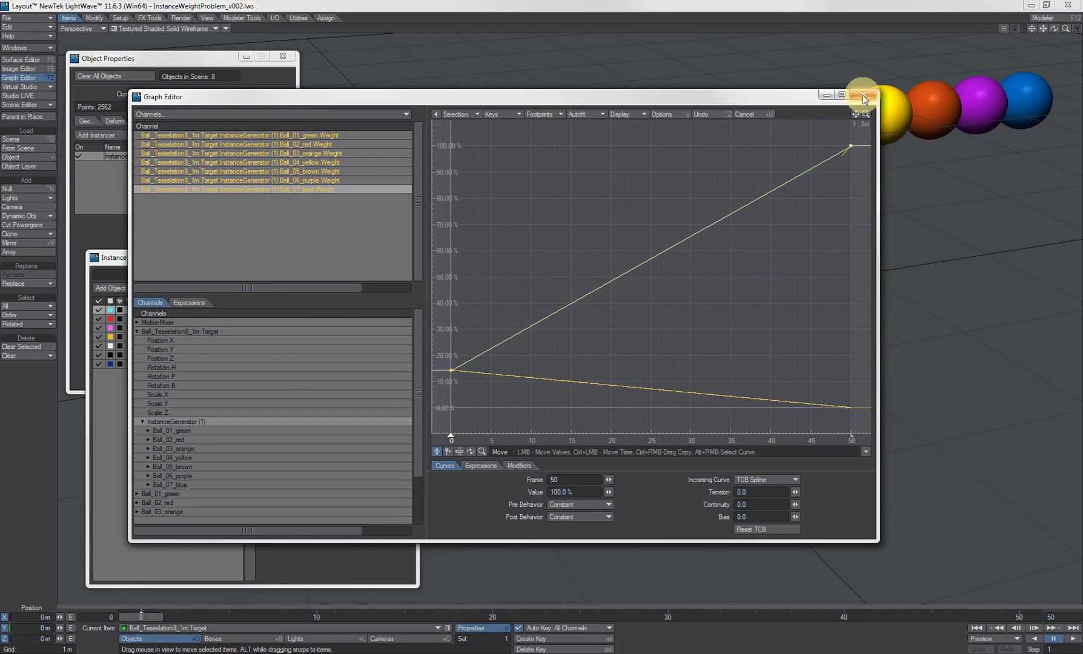
Step: Scrub the timeline to frame 50 with the Graph Editor moved off the sphere, and close the Graph Editor and Instance Generator
left_click_drag(612, 98, 253, 106)
left_click_drag(150, 617, 1019, 617)
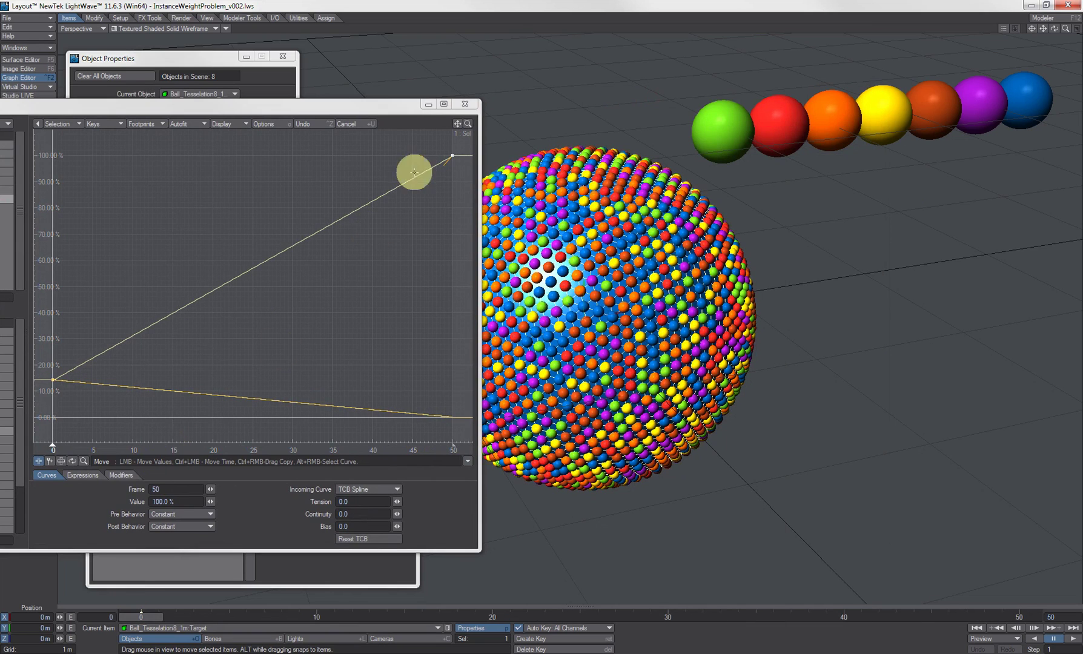
left_click(465, 104)
left_click(401, 251)
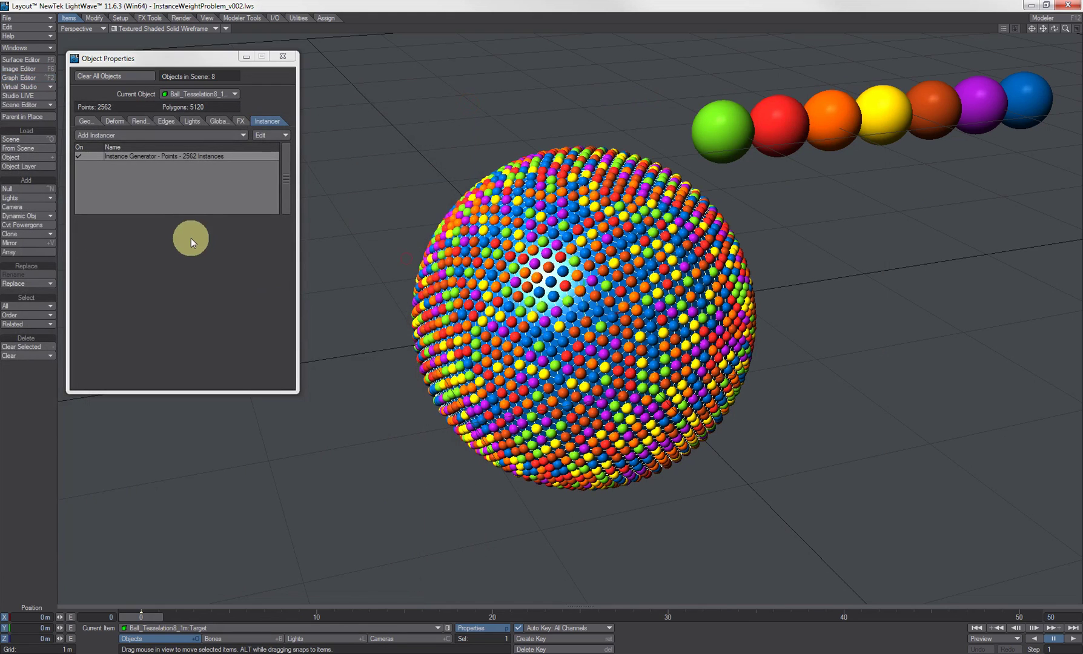
Step: Save the scene, overwriting the existing InstanceWeightProblem_v002.lws
key("s")
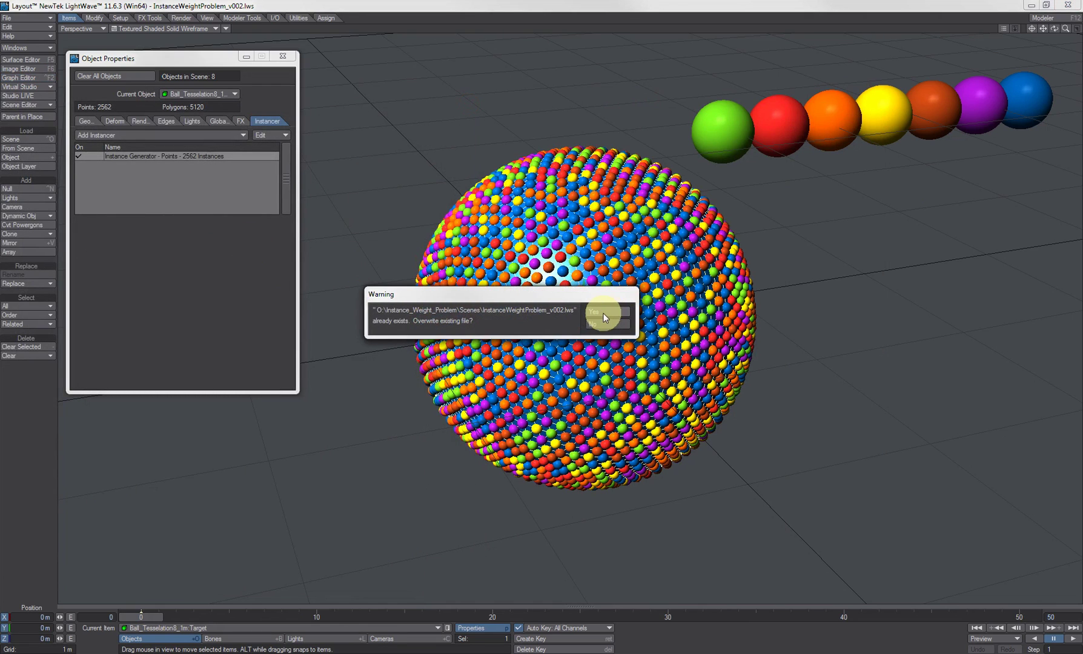
left_click(609, 311)
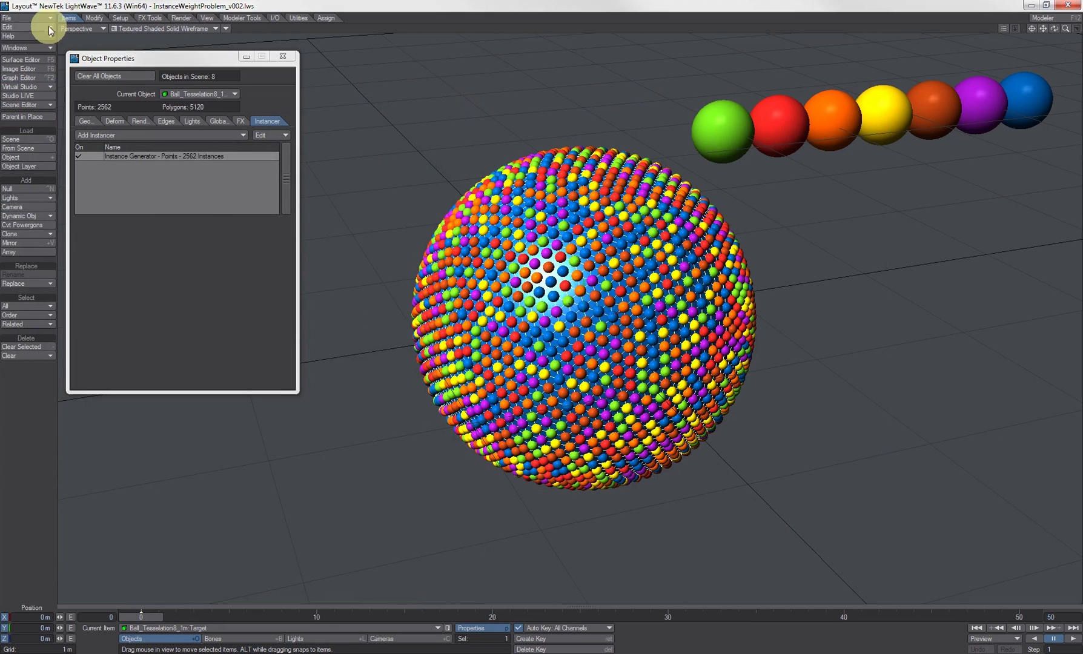
Step: Reload the scene InstanceWeightProblem_v002.lws and open the target object's Instance Generator
left_click(30, 18)
mouse_move(36, 16)
left_click(135, 18)
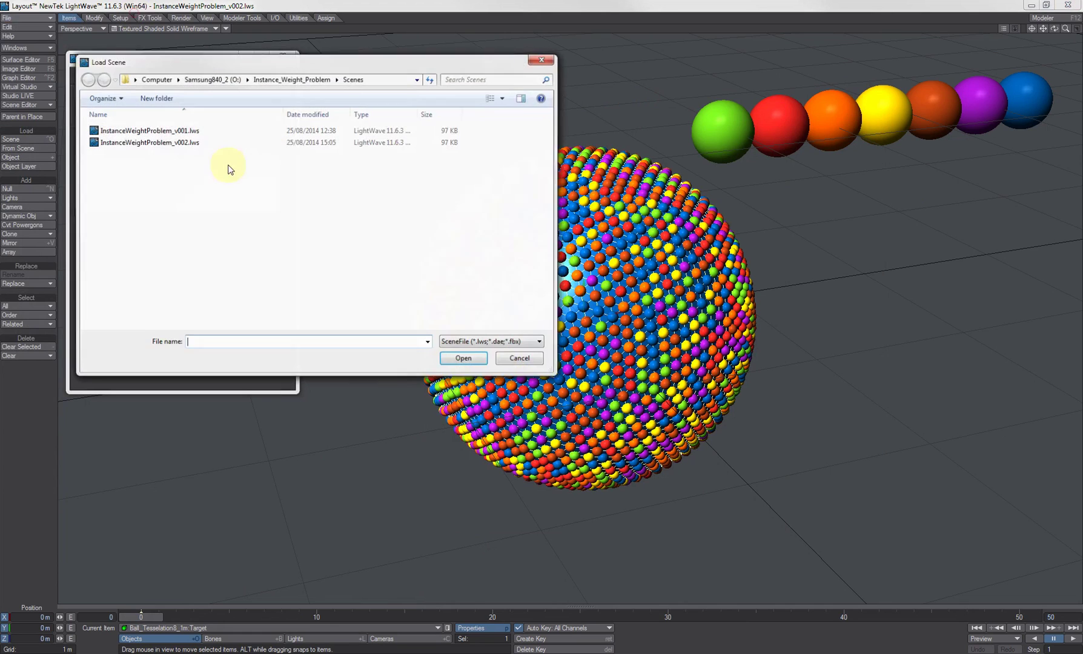
left_click(145, 142)
left_click(461, 359)
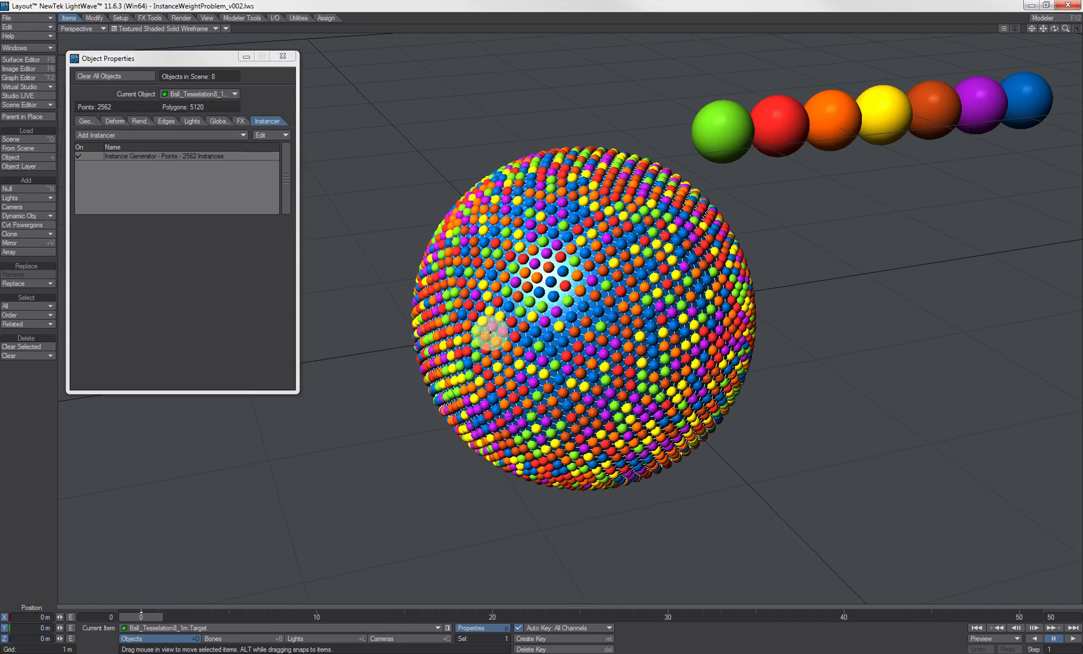
double_click(127, 155)
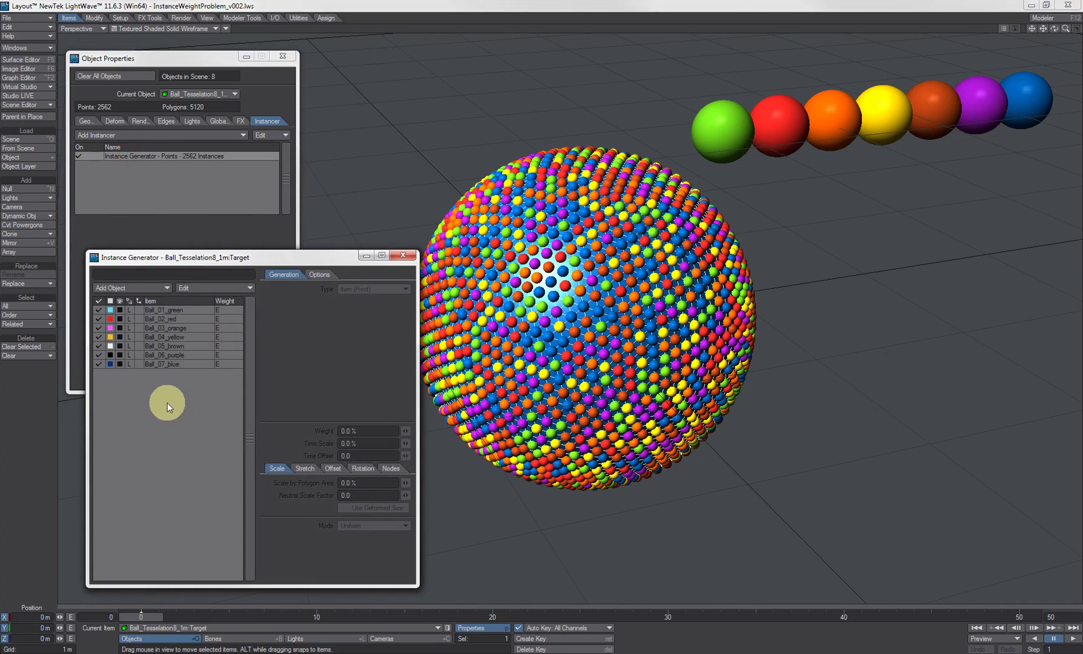
Step: Examine the reloaded Ball_01_green weight envelope and the channels listed under the target's Instance Generator in the Graph Editor
left_click(177, 309)
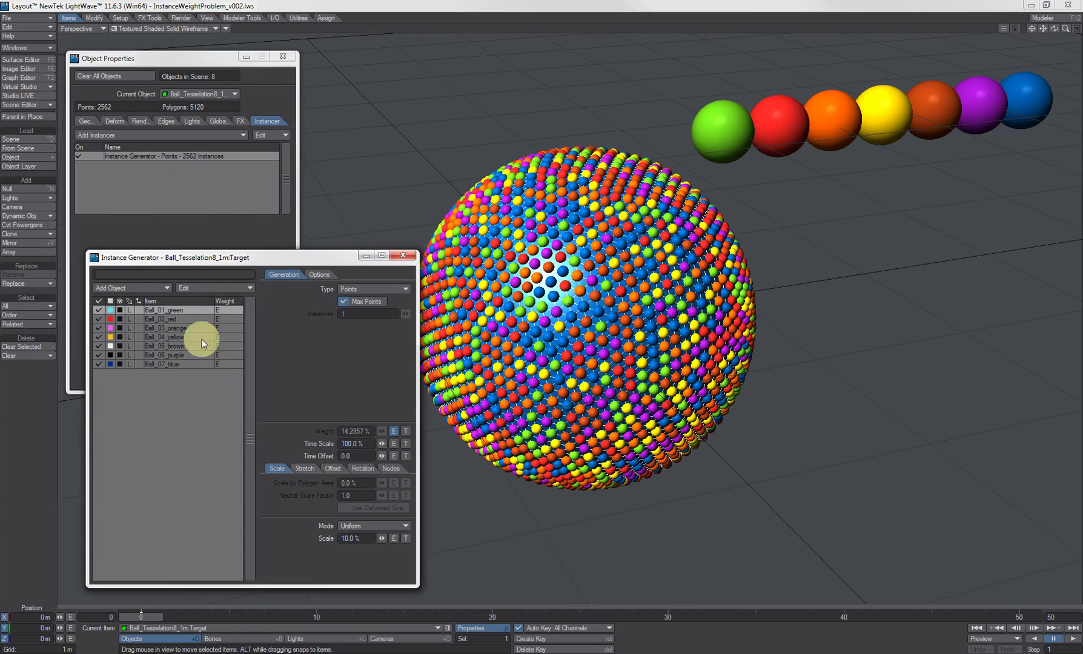
left_click(397, 432)
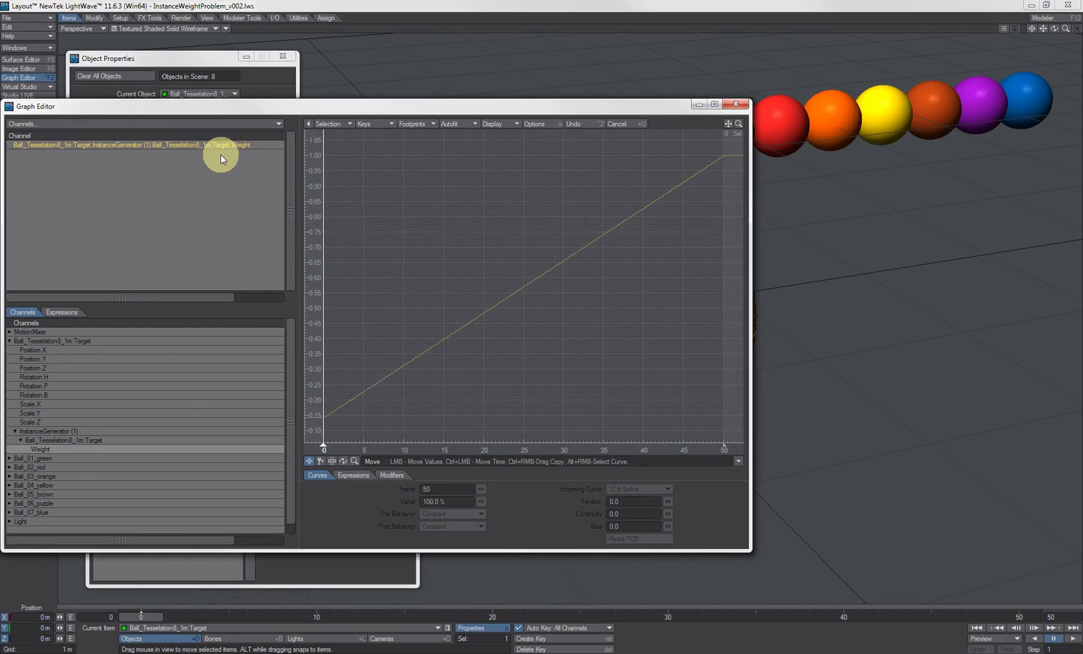
left_click(41, 432)
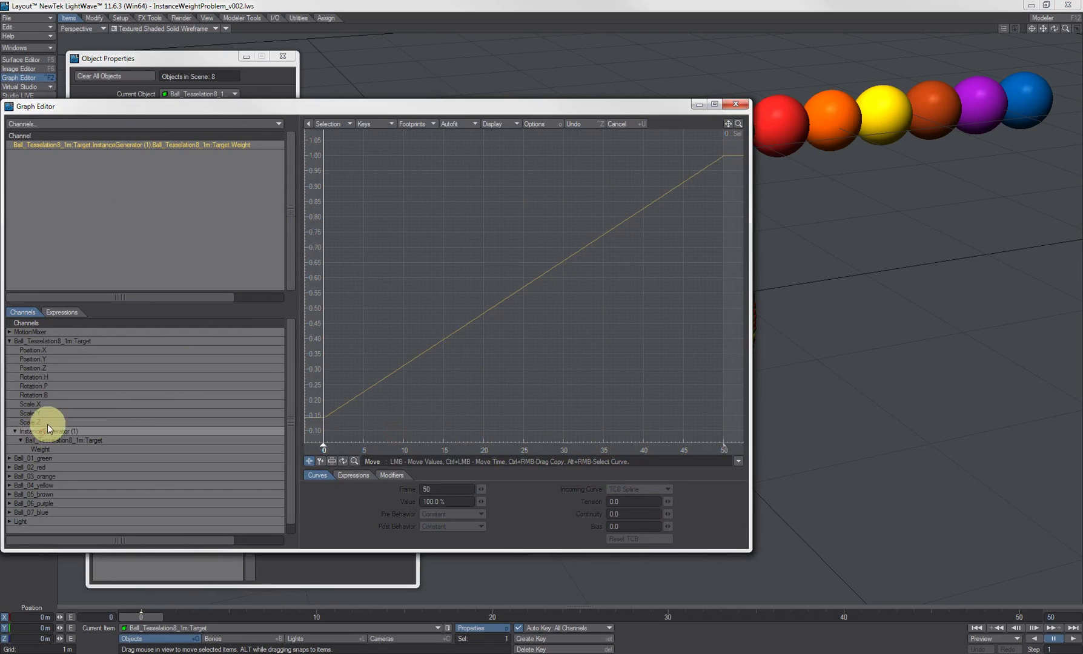
left_click(63, 440)
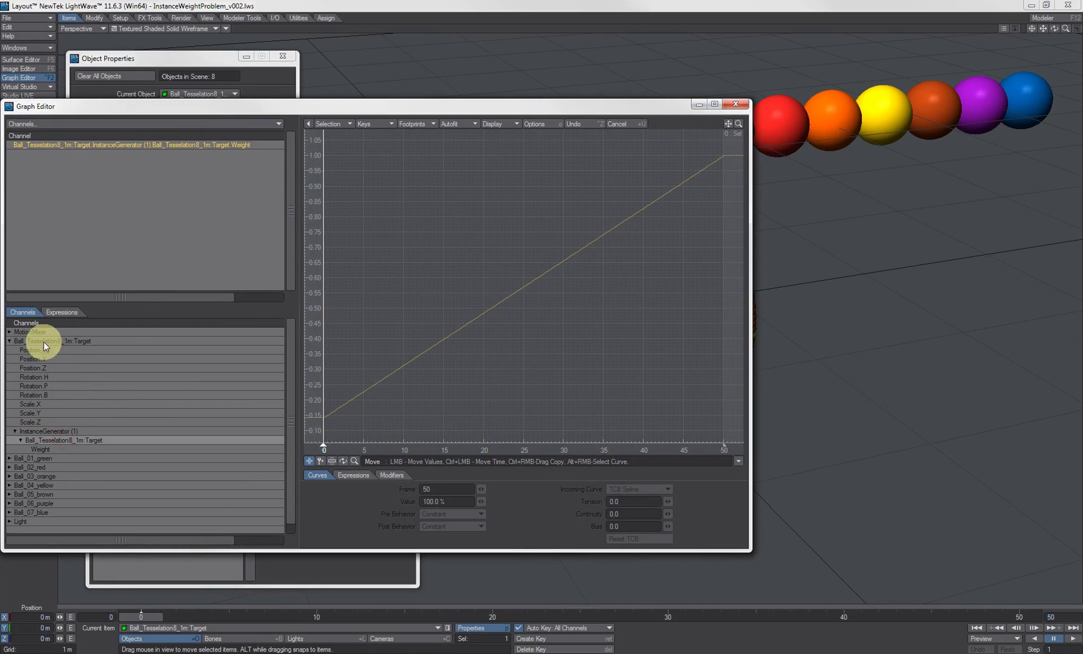
left_click(44, 342)
left_click(57, 440)
left_click(62, 342)
left_click(58, 440)
left_click(38, 456)
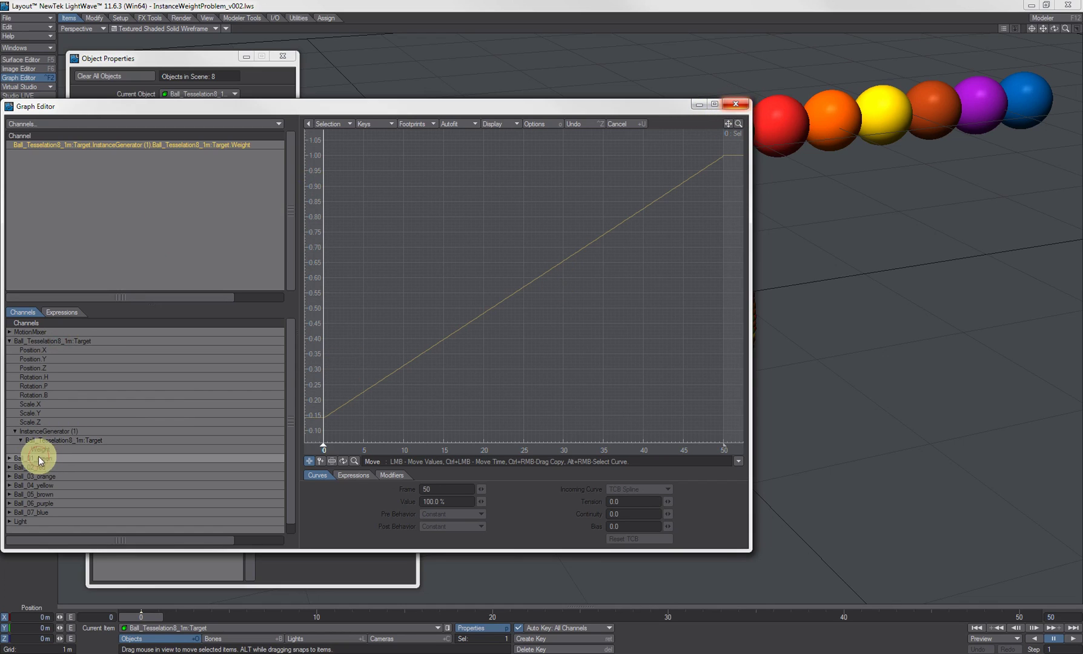
left_click(45, 512, "shift")
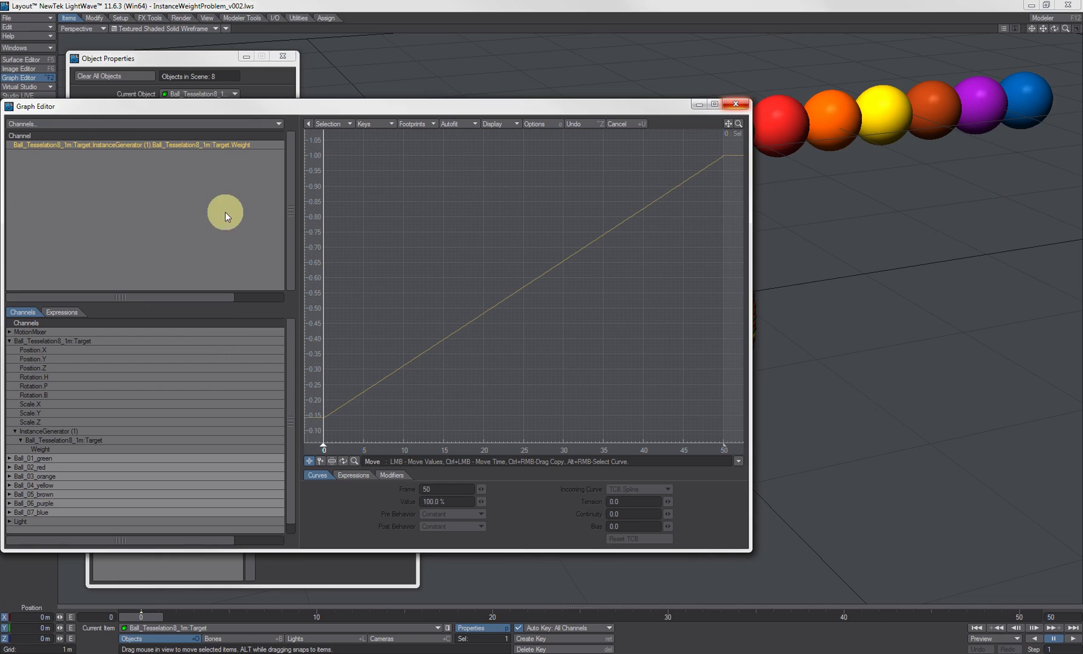
Step: Close the Graph Editor and Instance Generator, and copy and paste the target's Instance Generator to duplicate it
left_click(736, 104)
left_click(402, 257)
left_click(79, 156)
left_click(78, 155)
right_click(132, 156)
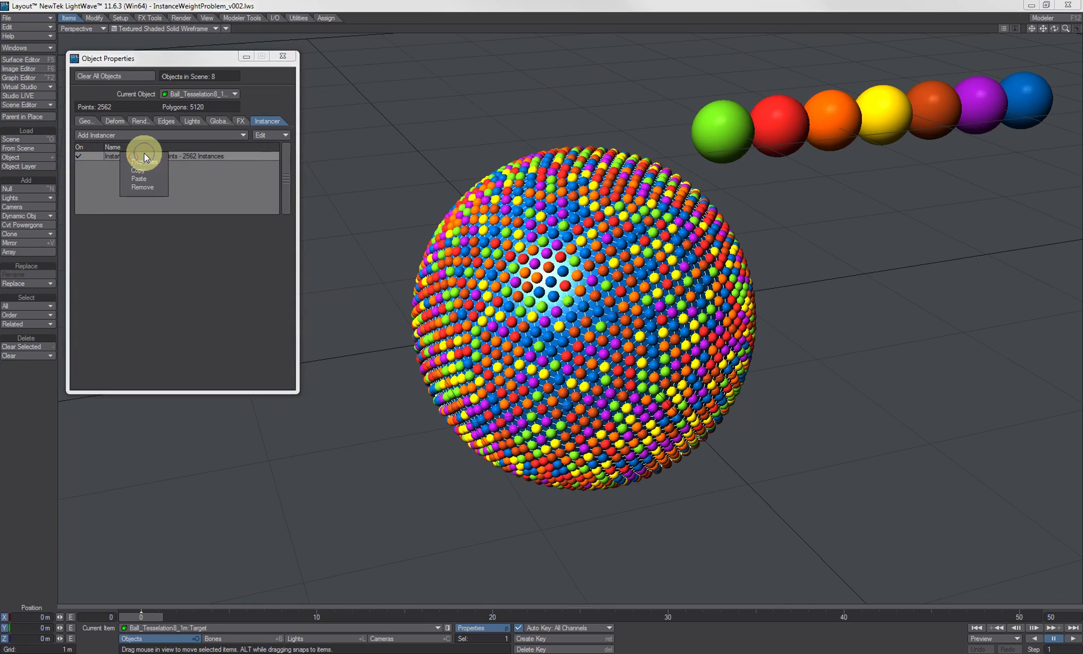
left_click(151, 172)
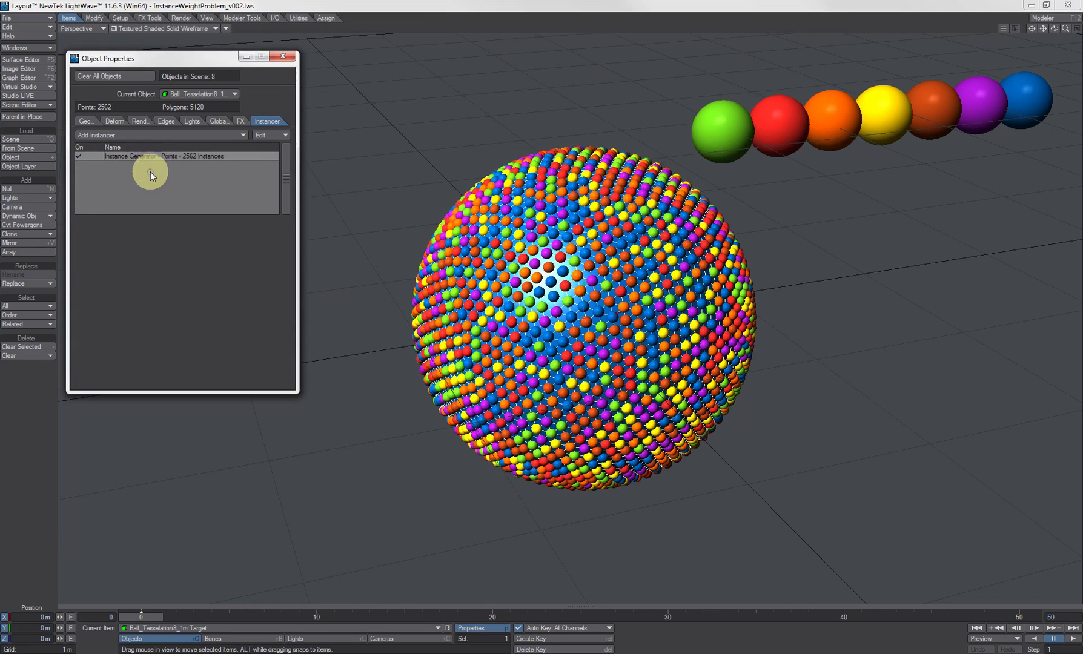
left_click_drag(273, 134, 261, 149)
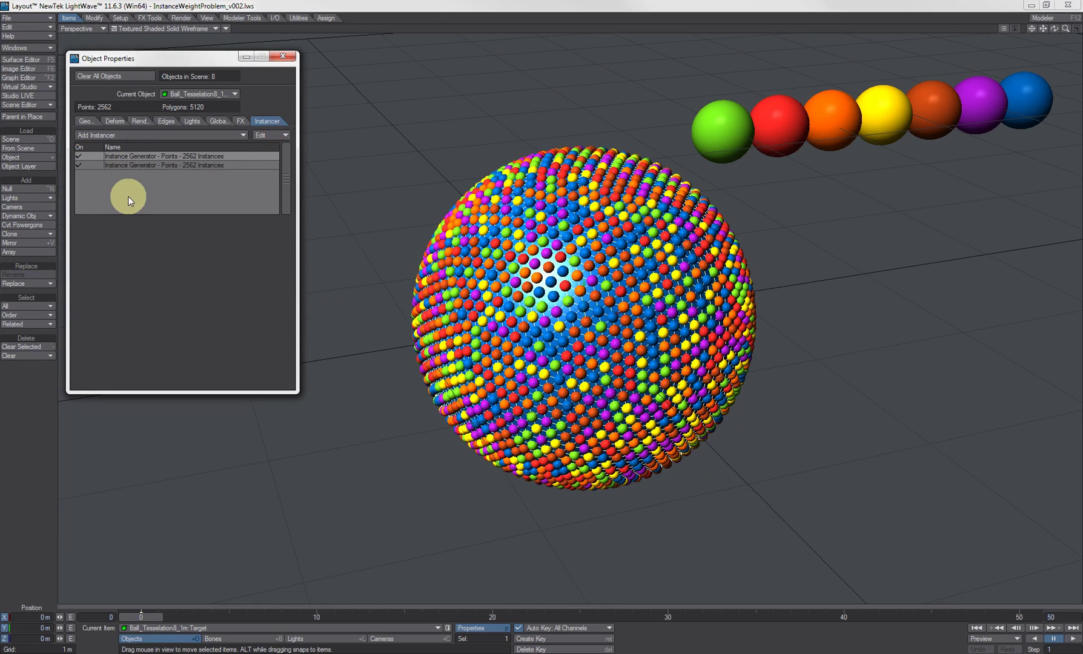
Step: Open the Ball_01_green weight envelope of the pasted Instance Generator and compare the channels listed under both generators
double_click(128, 166)
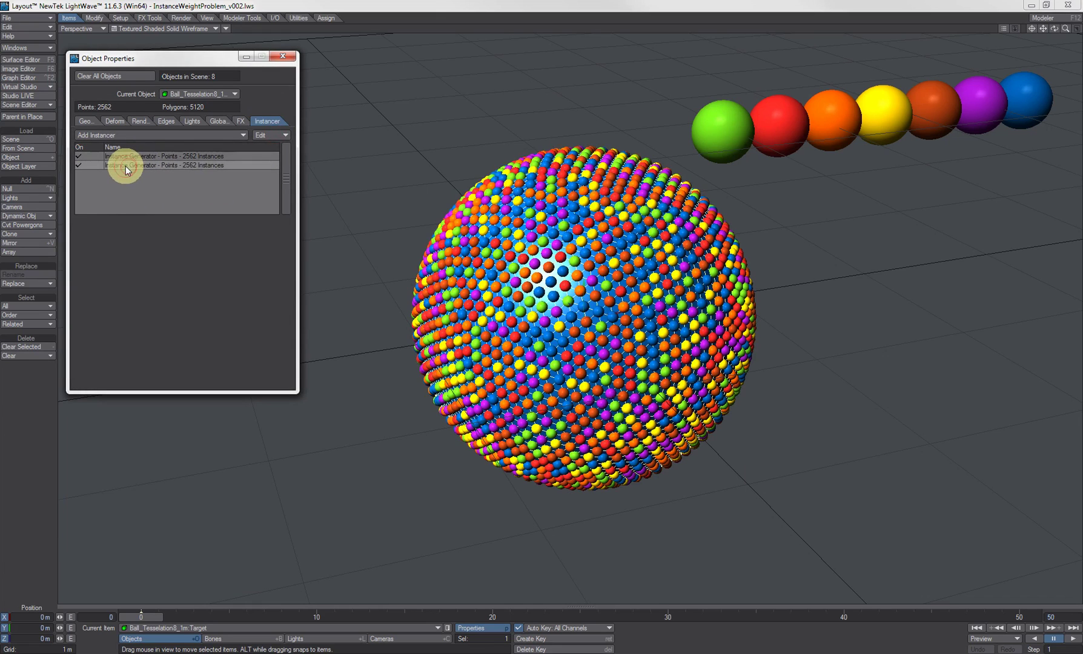
left_click(187, 310)
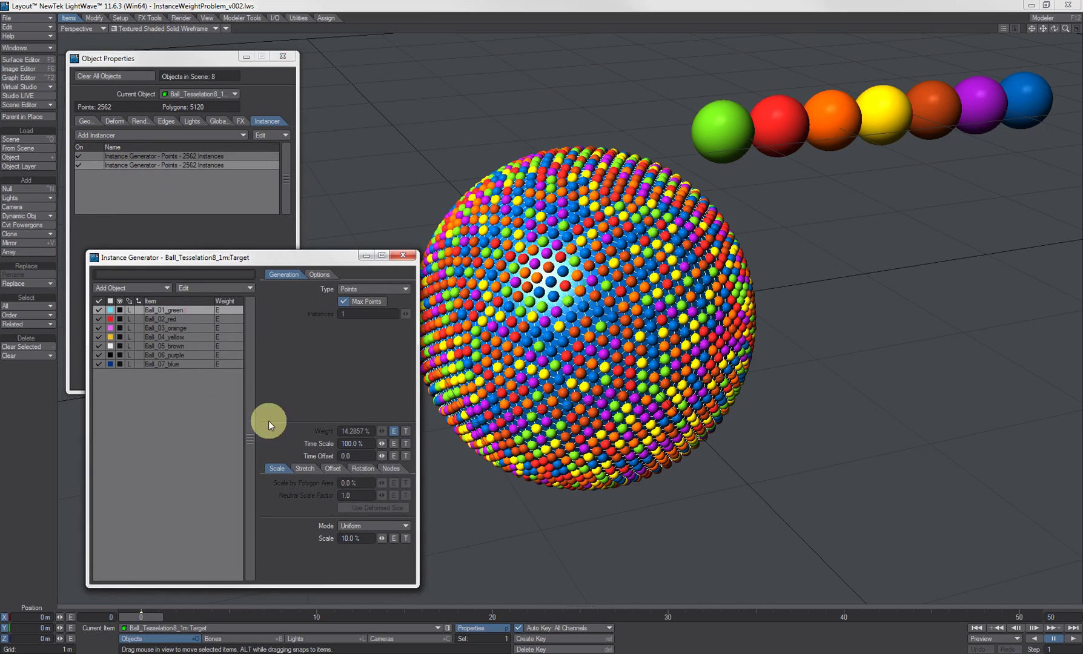
left_click(395, 431)
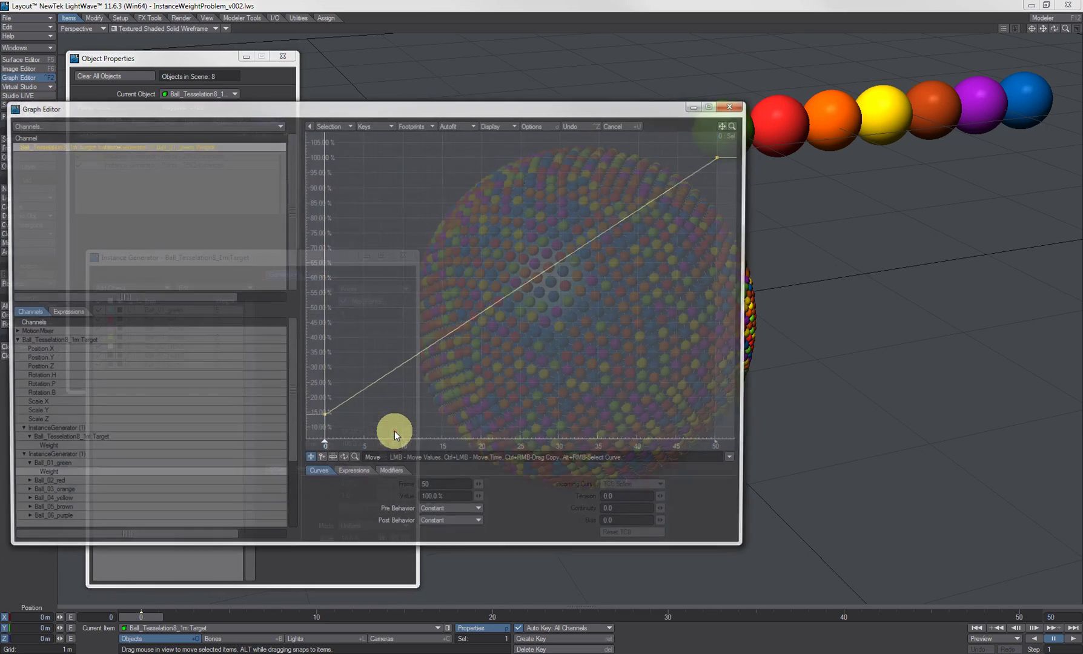
scroll(120, 432, "down", 2)
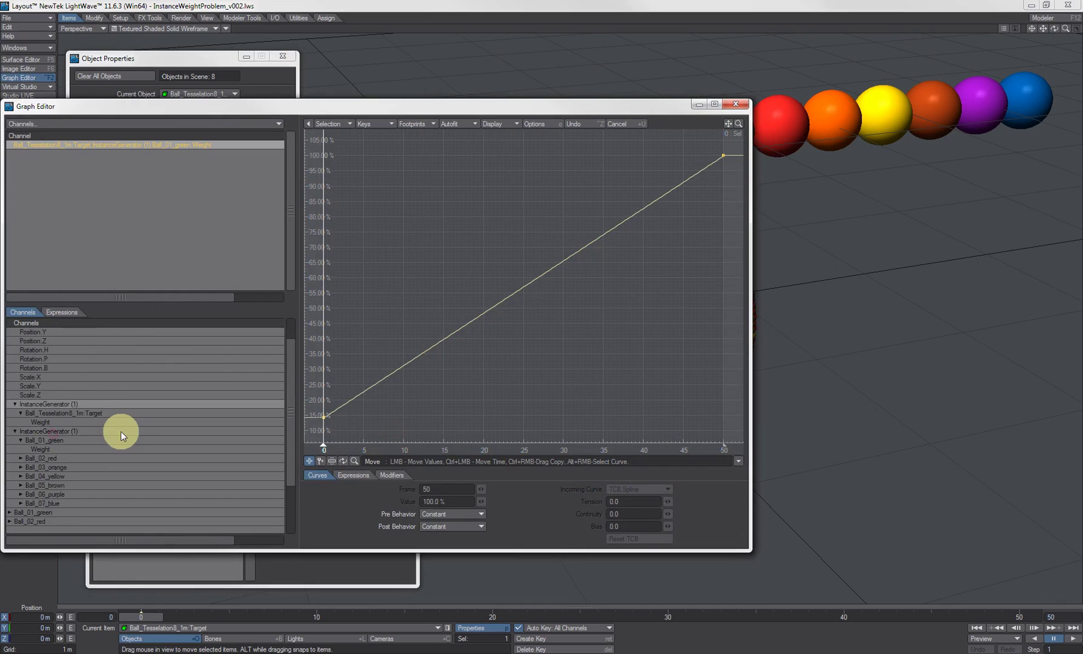
left_click(211, 193)
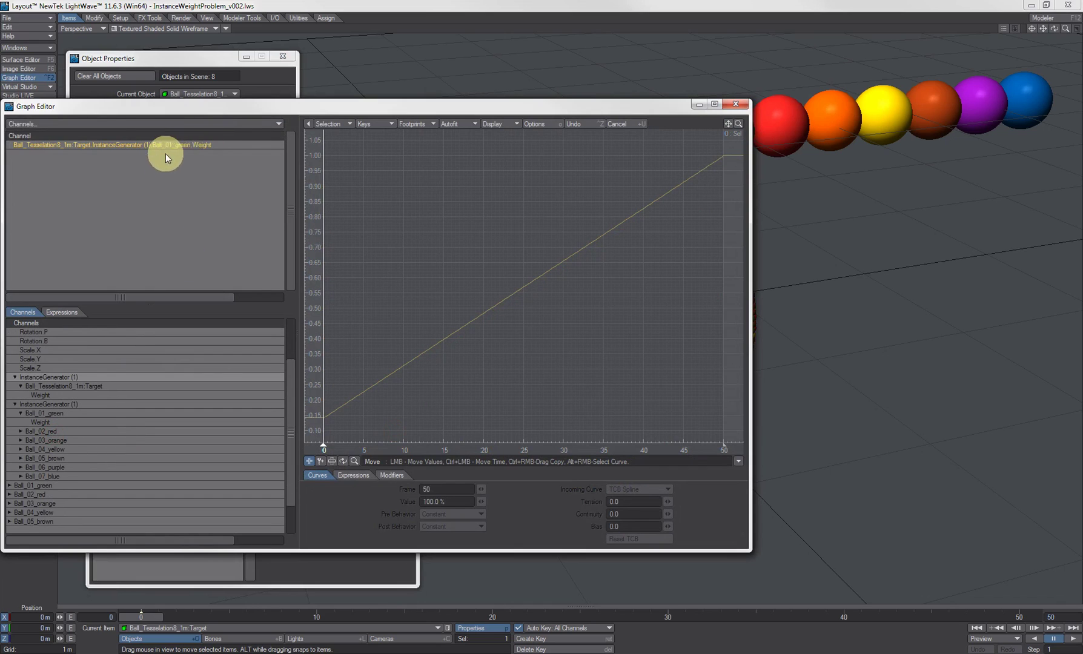
left_click(48, 404)
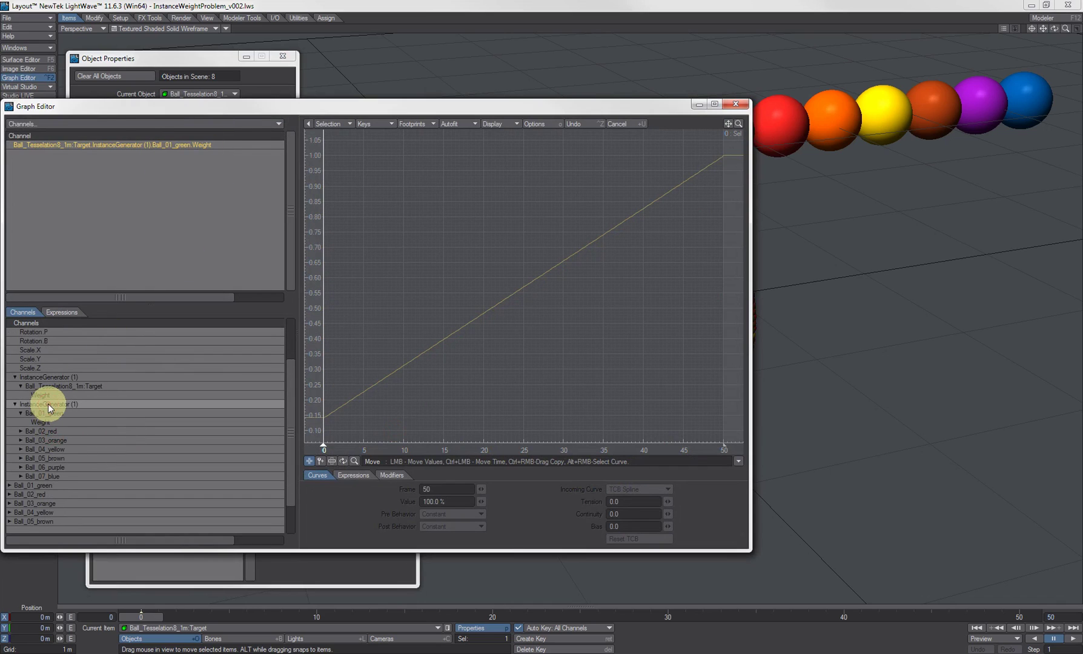
left_click(51, 415)
left_click(55, 478, "shift")
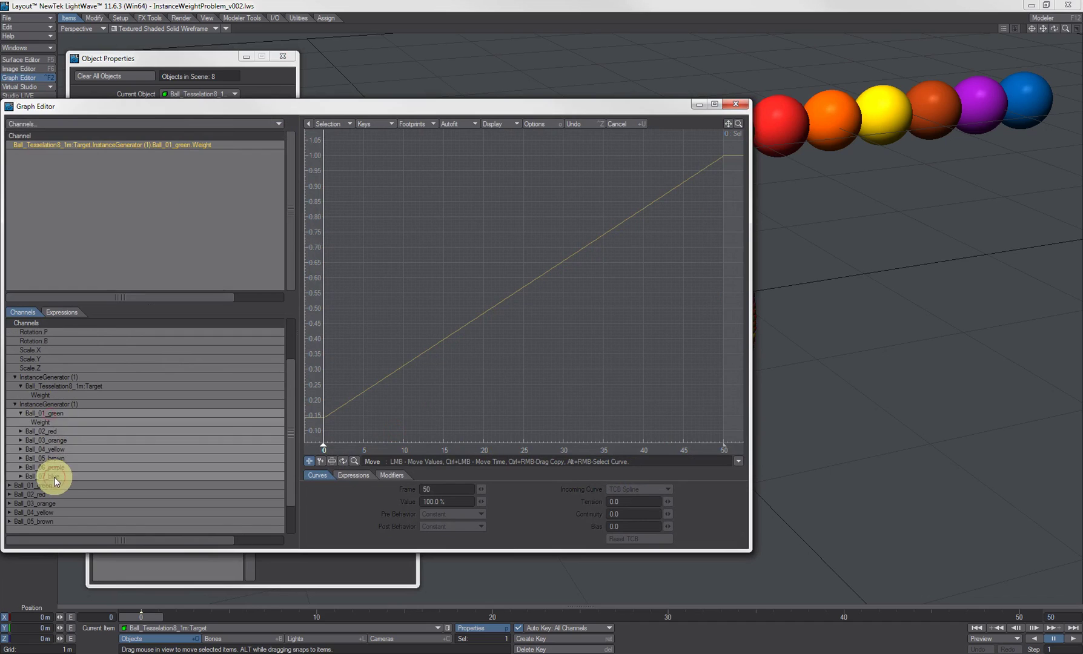
left_click(47, 377)
left_click(53, 403)
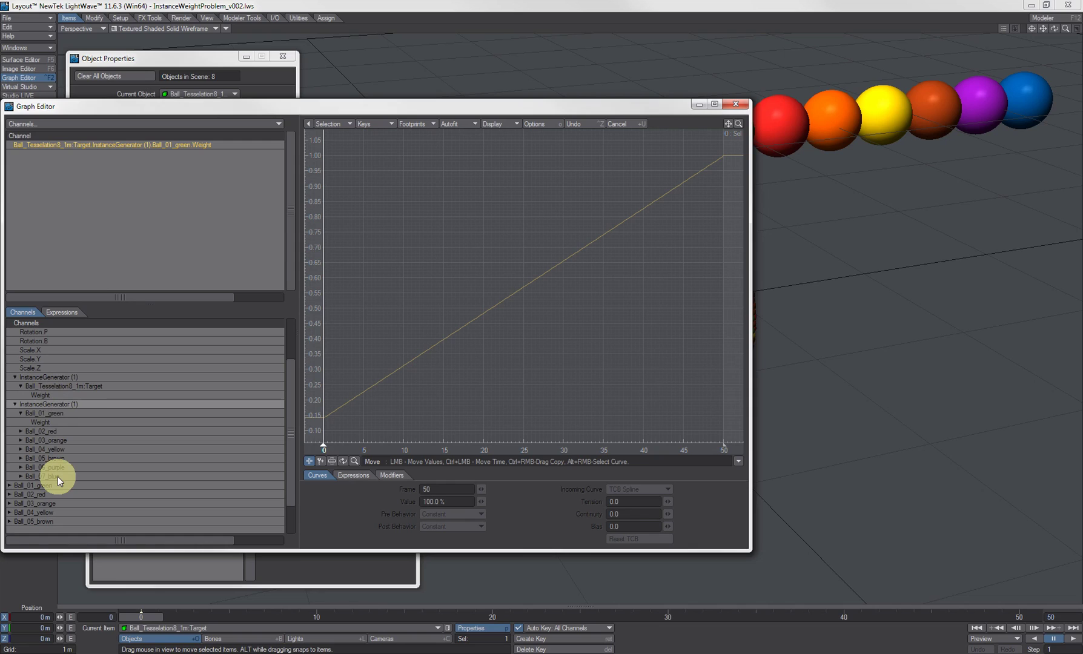
left_click(54, 413)
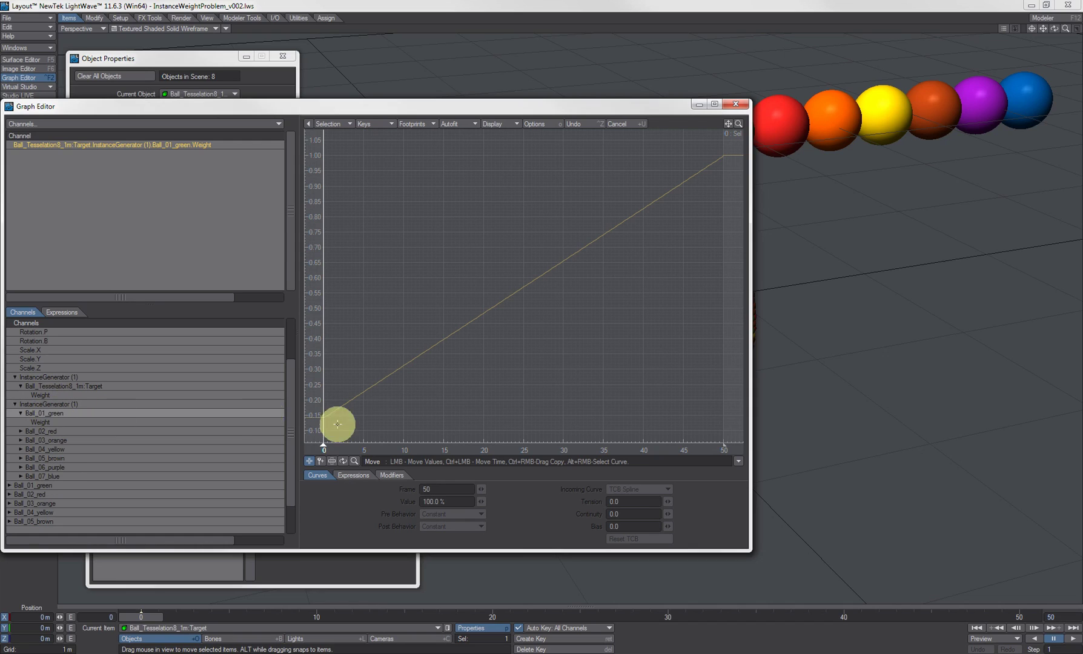
Step: Load the seven ball weight channels of the pasted generator into the Graph Editor and select all their keys
left_click(66, 404)
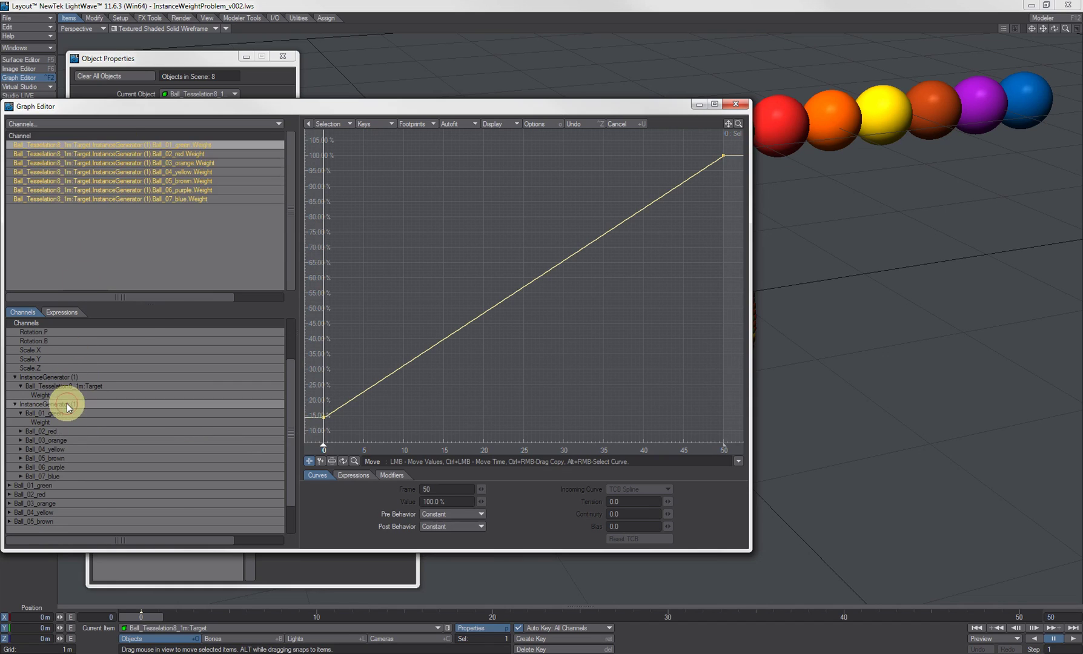
left_click(145, 199, "shift")
right_click_drag(311, 419, 733, 143)
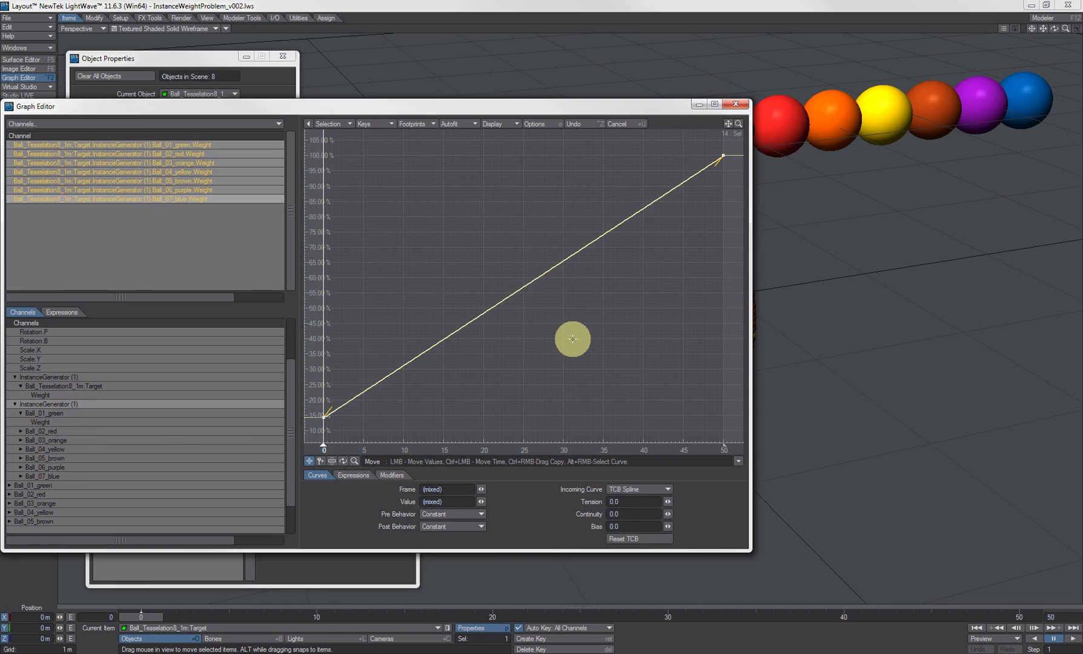
Step: Set the frame 50 weight keys of Ball_01_green through Ball_06_purple to 0%
left_click(160, 255)
left_click(163, 189)
left_click(184, 145, "shift")
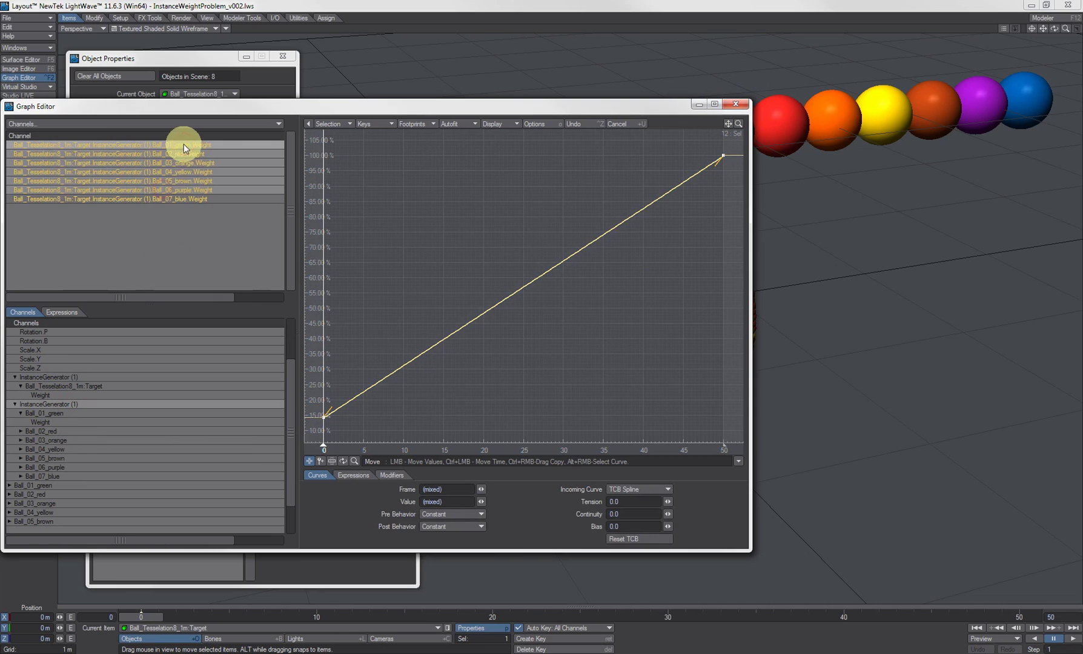
right_click_drag(695, 135, 757, 225)
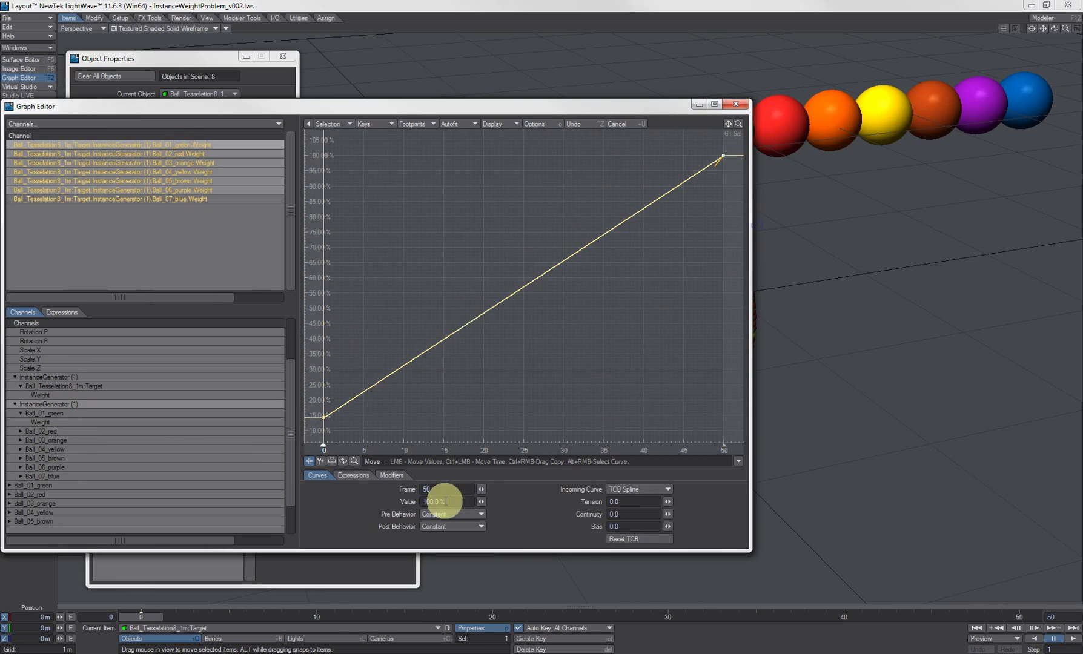
left_click(443, 502)
type("0")
key("Return")
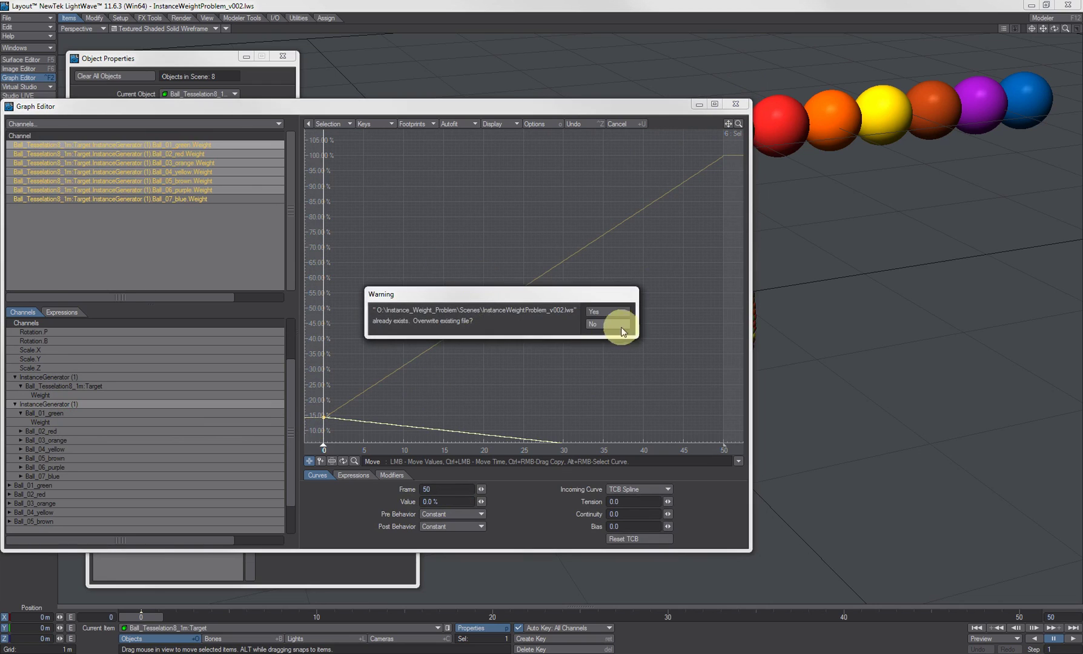
Step: Decline overwriting the scene file and autofit the weight curves in the graph
left_click(616, 324)
key("a")
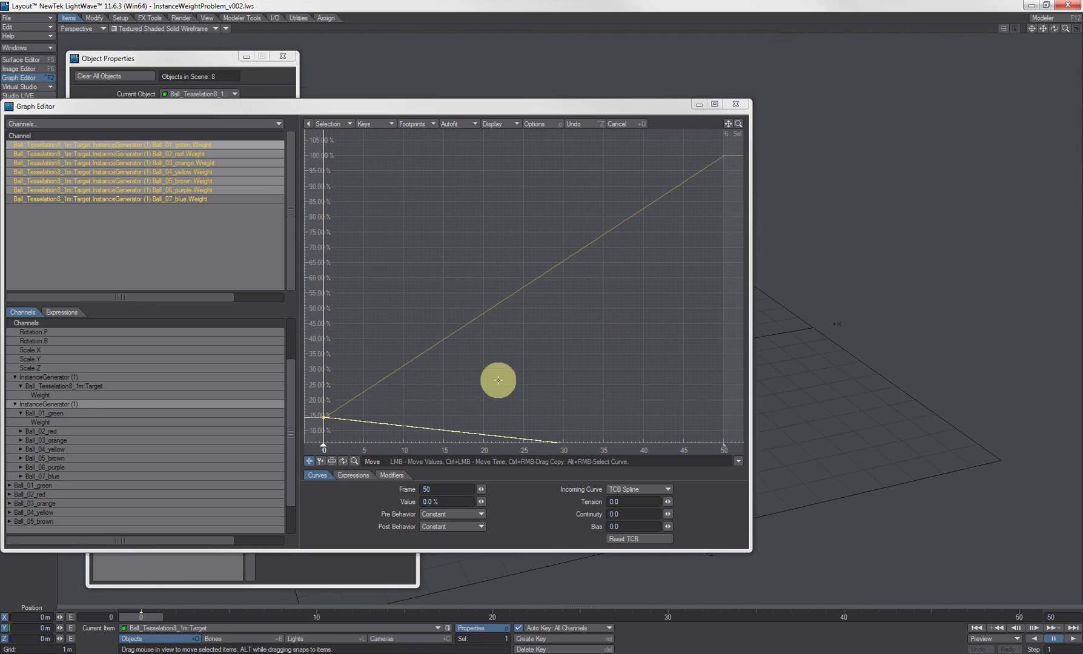
left_click(534, 345)
key("a")
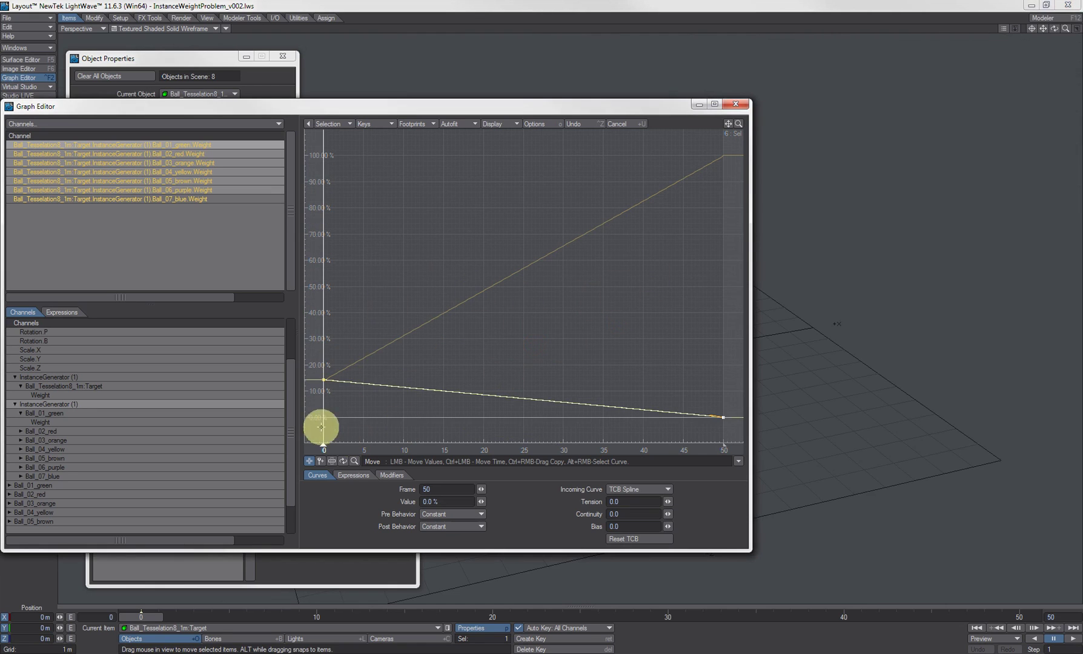
Step: Check the frame 0 weight keys of all seven balls and close the Graph Editor
right_click_drag(313, 434, 786, 130)
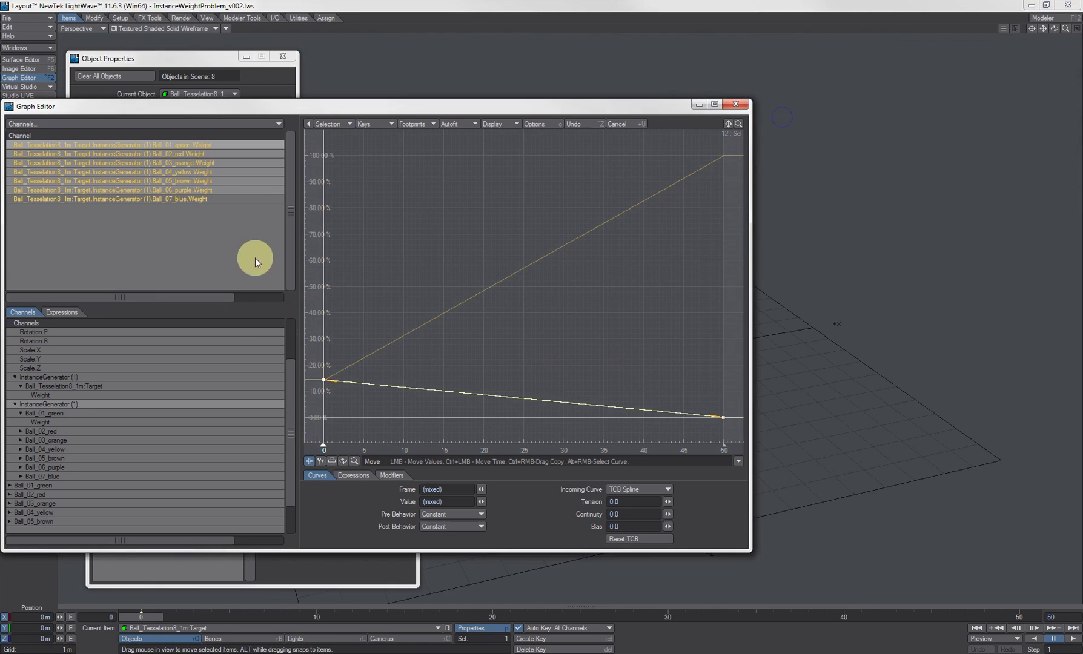
left_click(202, 199)
left_click(217, 146, "shift")
right_click_drag(315, 442, 568, 273)
left_click(736, 104)
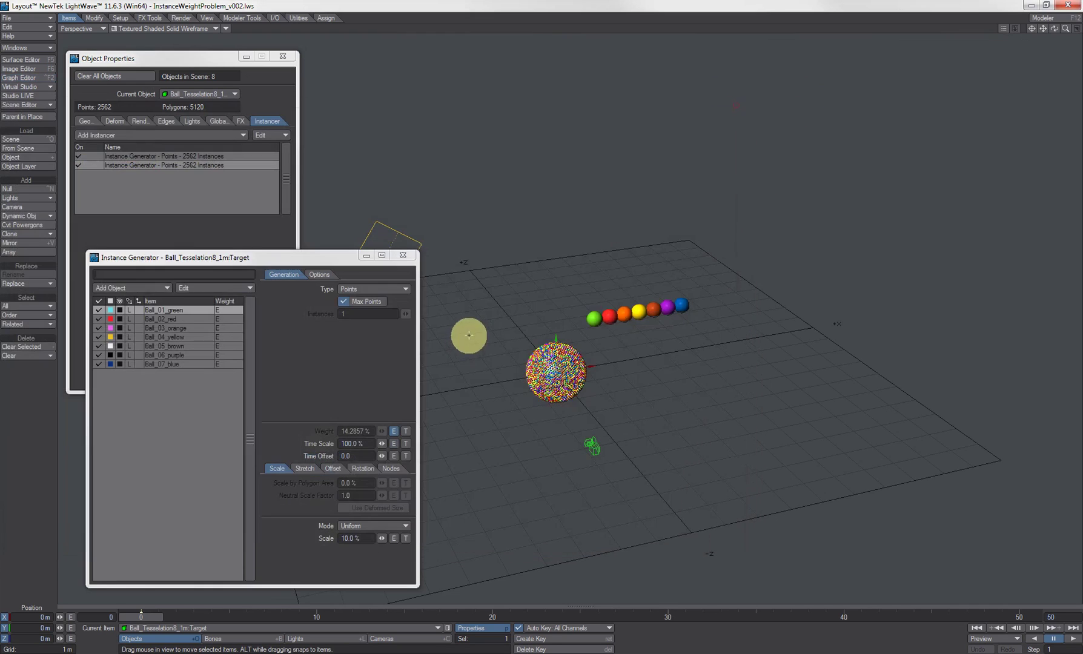
Step: Remove the original Instance Generator from the target object and close the open generator window
right_click(130, 153)
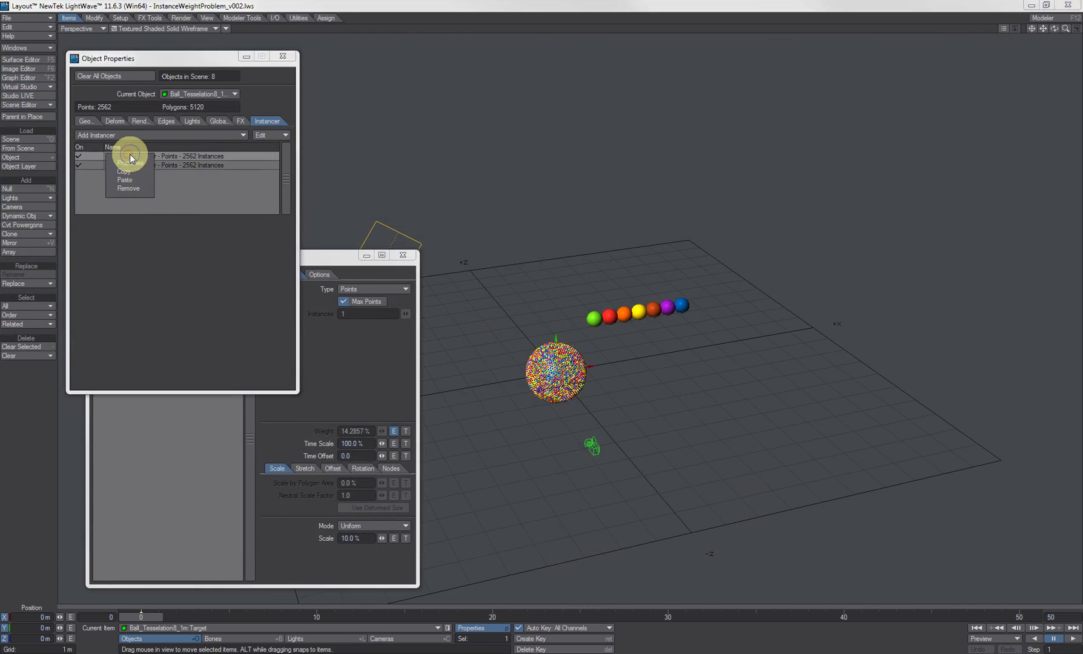
left_click(134, 192)
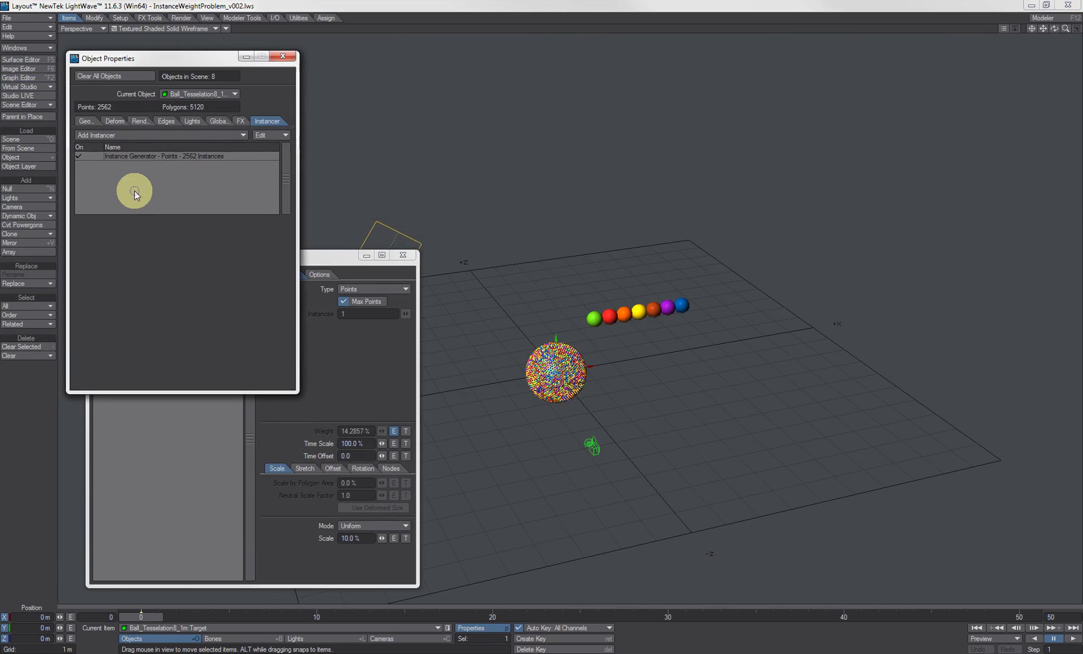
left_click(342, 259)
left_click(403, 255)
Step: Scrub the timeline to check the instances on the sphere, and save the scene over InstanceWeightProblem_v002.lws
left_click_drag(542, 321, 516, 329, "ctrl+alt")
mouse_move(146, 617)
left_mouse_down()
mouse_move(1001, 617)
mouse_move(141, 617)
left_mouse_up()
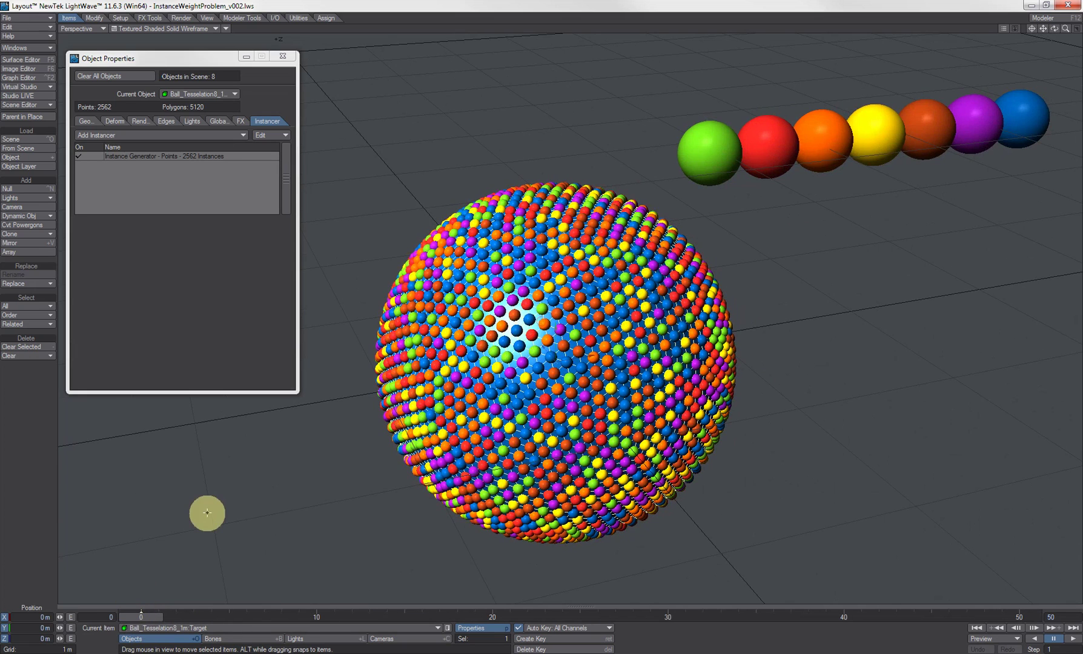
key("s")
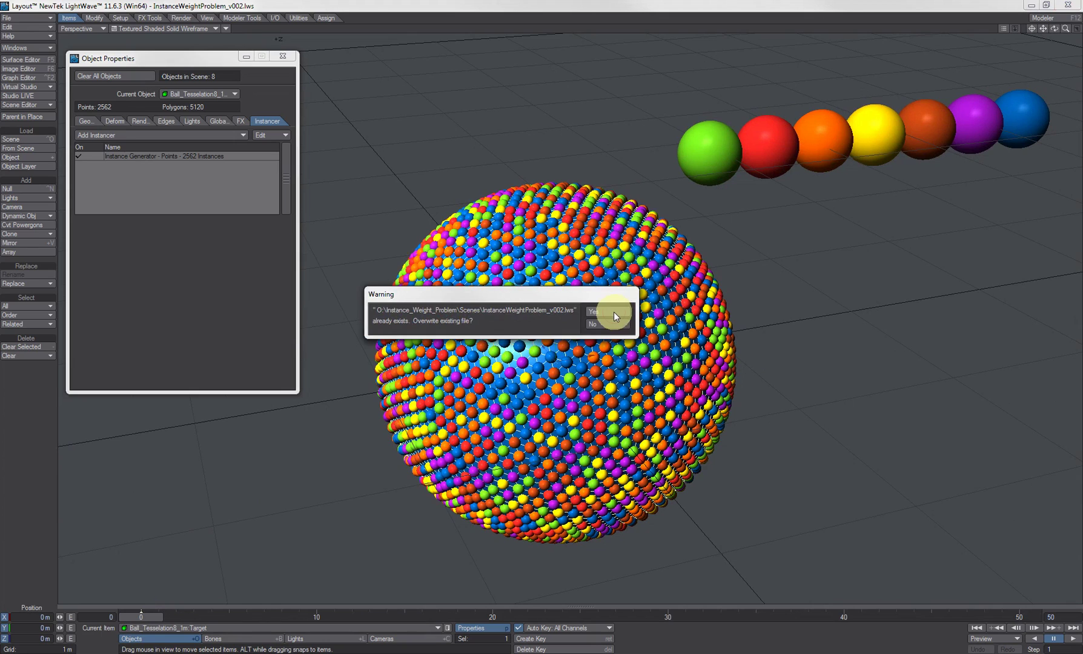
left_click(614, 312)
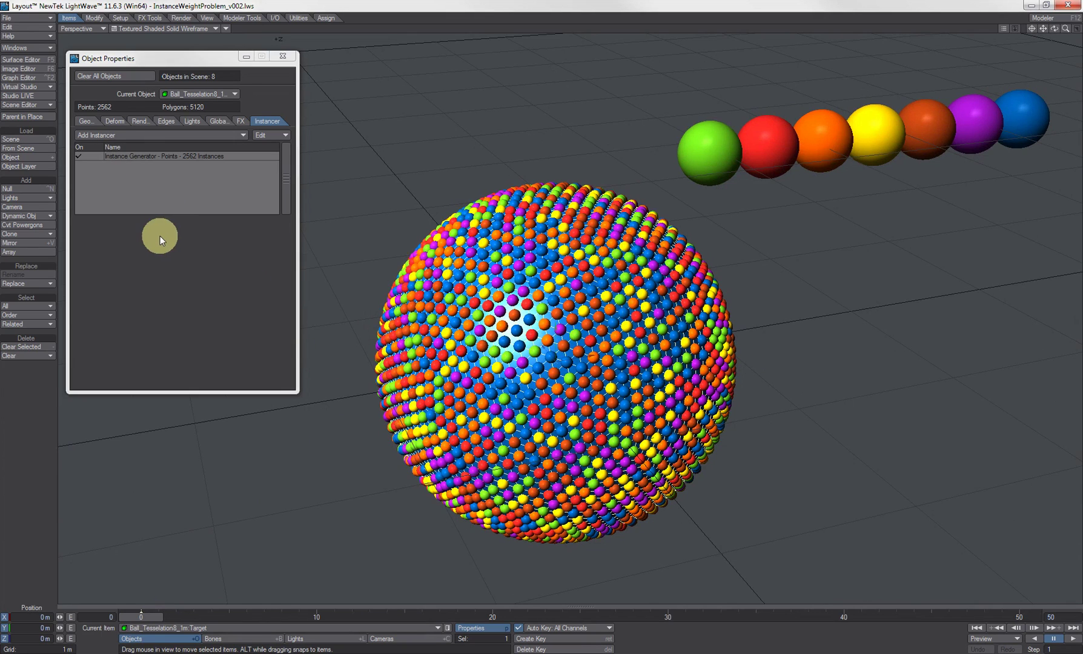
Step: Load the scene InstanceWeightProblem_v002.lws again
left_click(36, 19)
mouse_move(37, 19)
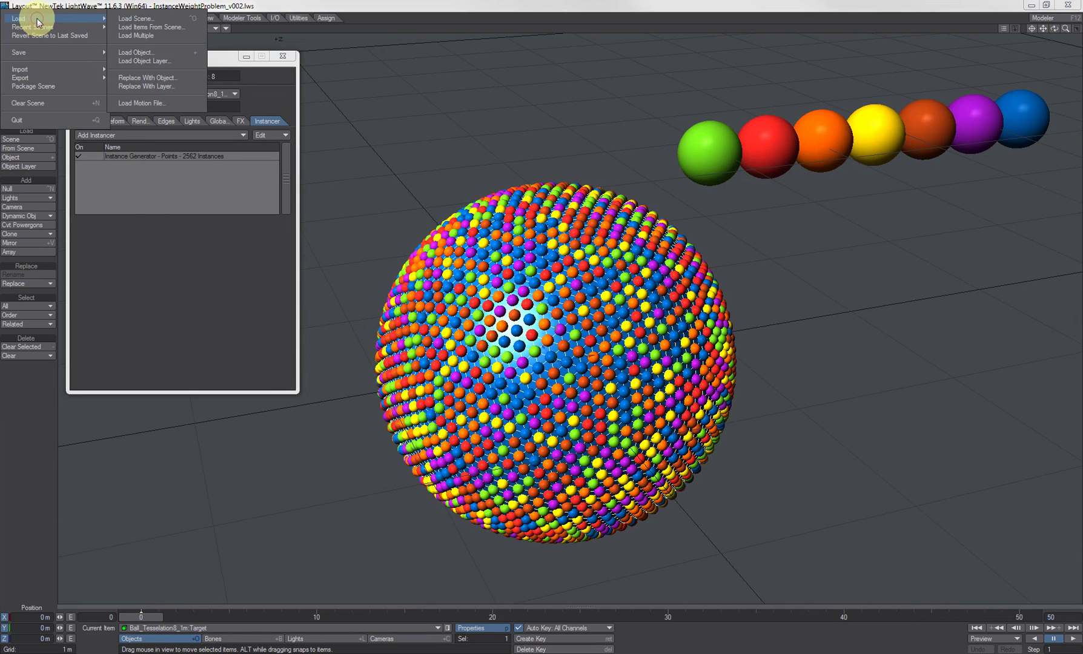
left_click(142, 20)
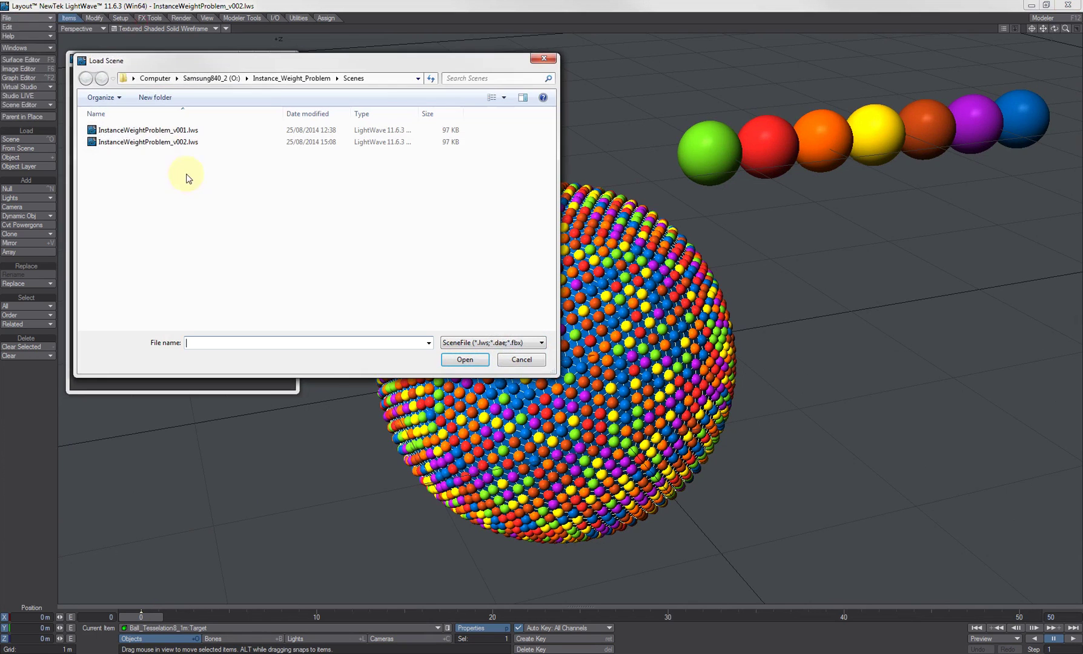
double_click(165, 146)
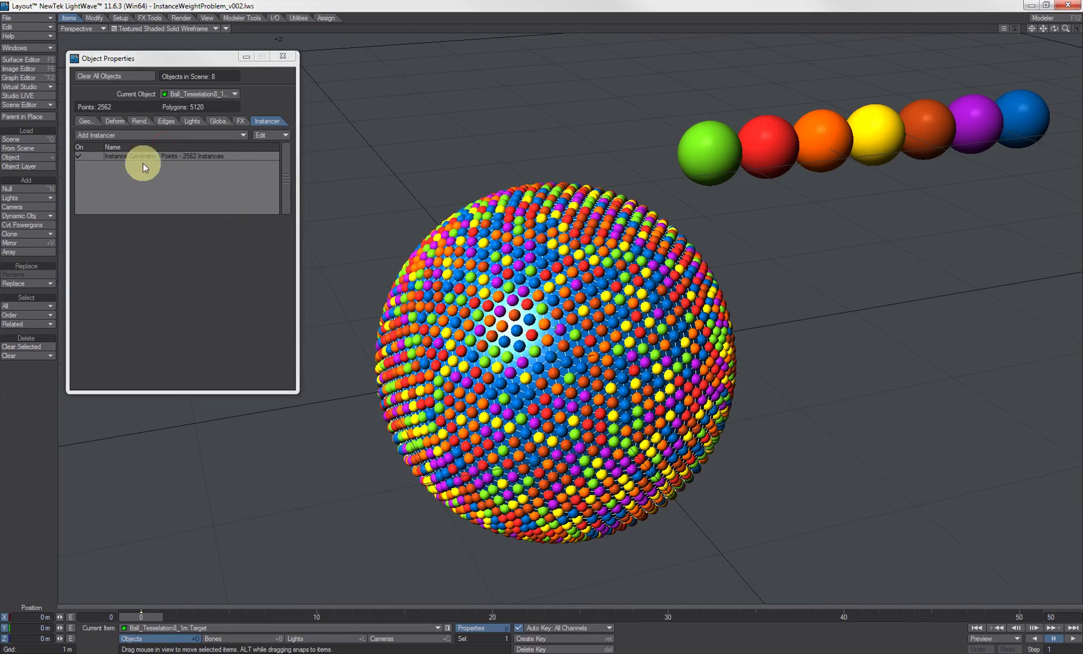
Step: Scrub the timeline to check the reloaded instances, and inspect the item list of the target's Instance Generator
mouse_move(149, 618)
left_mouse_down()
mouse_move(791, 617)
mouse_move(141, 618)
left_mouse_up()
double_click(134, 160)
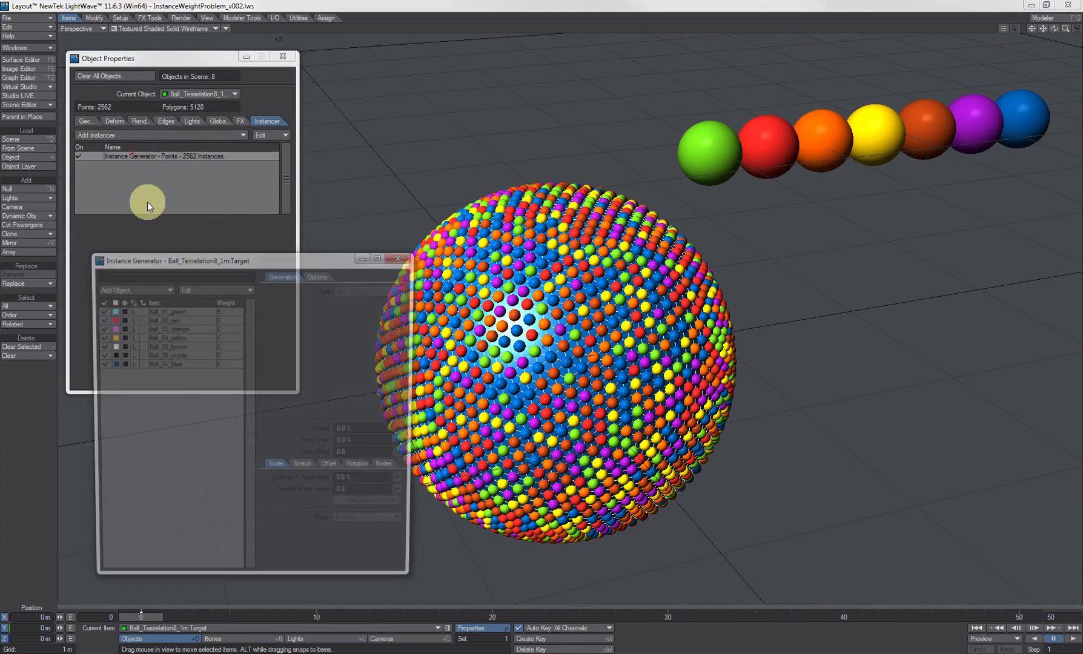
left_click(403, 255)
Step: Duplicate the target object's Instance Generator by copying and pasting it, and remove the original generator
right_click(132, 158)
left_click(140, 174)
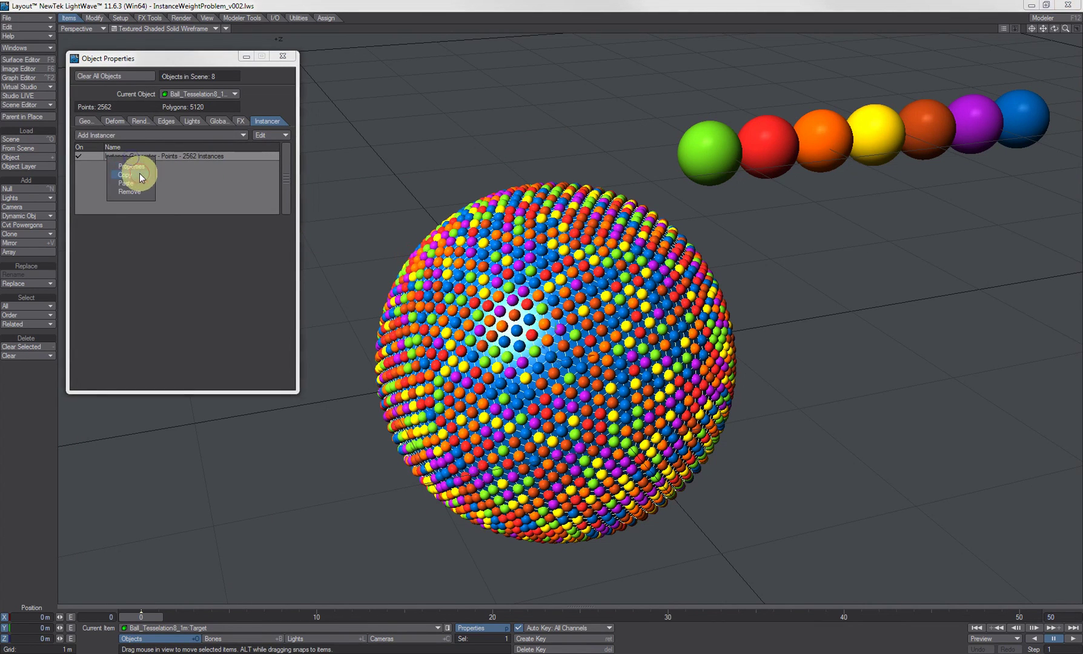
left_click(261, 134)
left_click(262, 139)
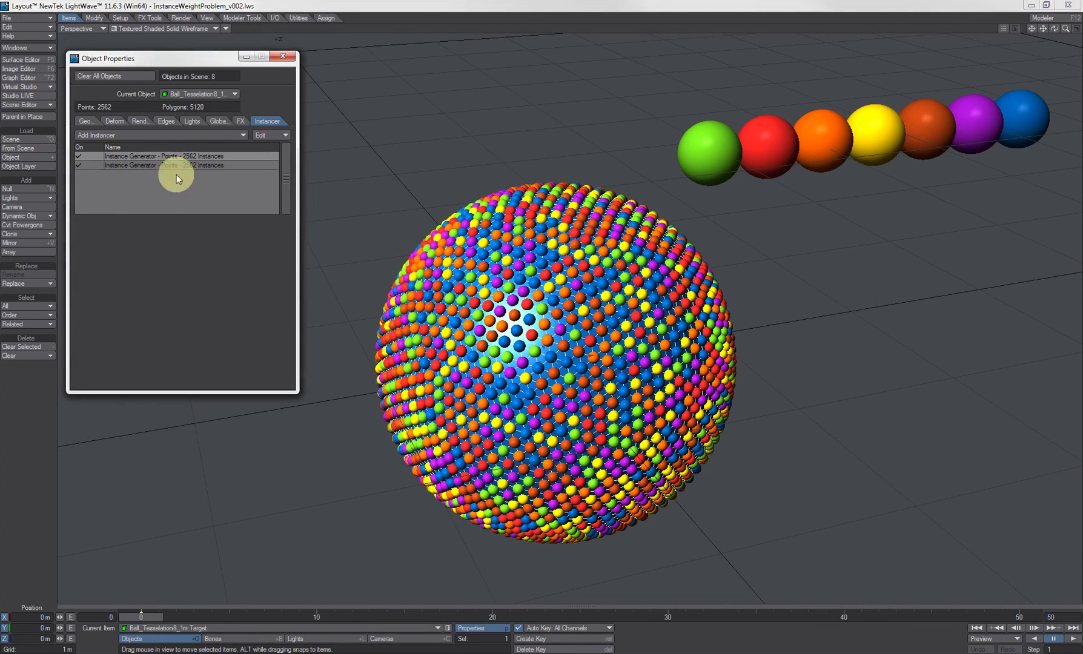
right_click(134, 159)
left_click(143, 192)
Step: Load the duplicated generator's weight channels in the Graph Editor and set the frame 50 keys of the green through purple balls to 0%
double_click(137, 156)
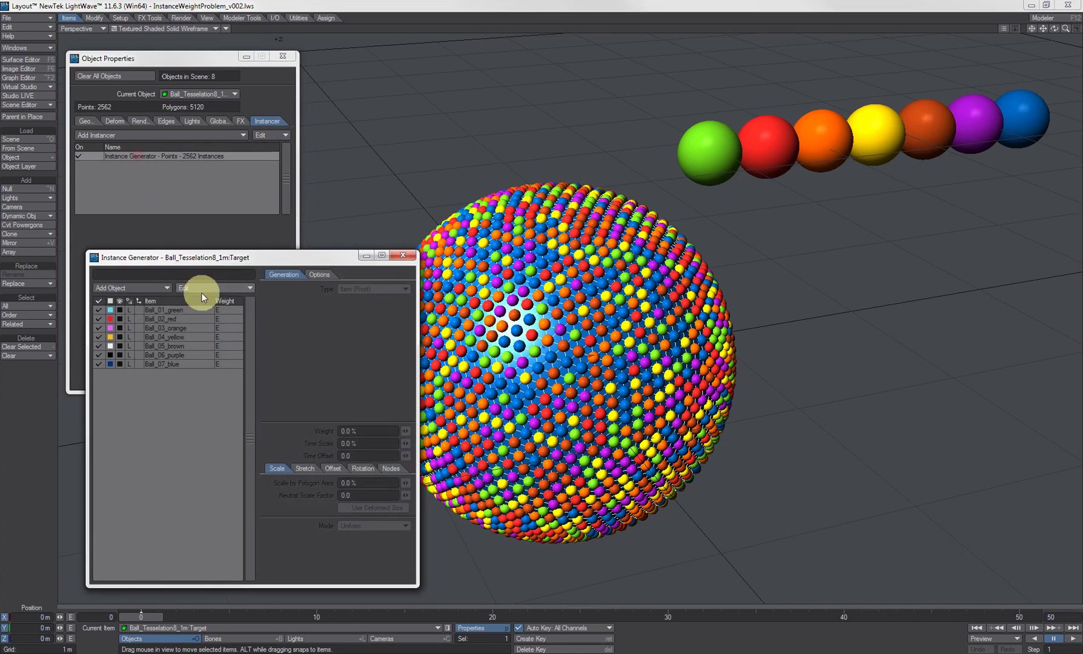
left_click(392, 433)
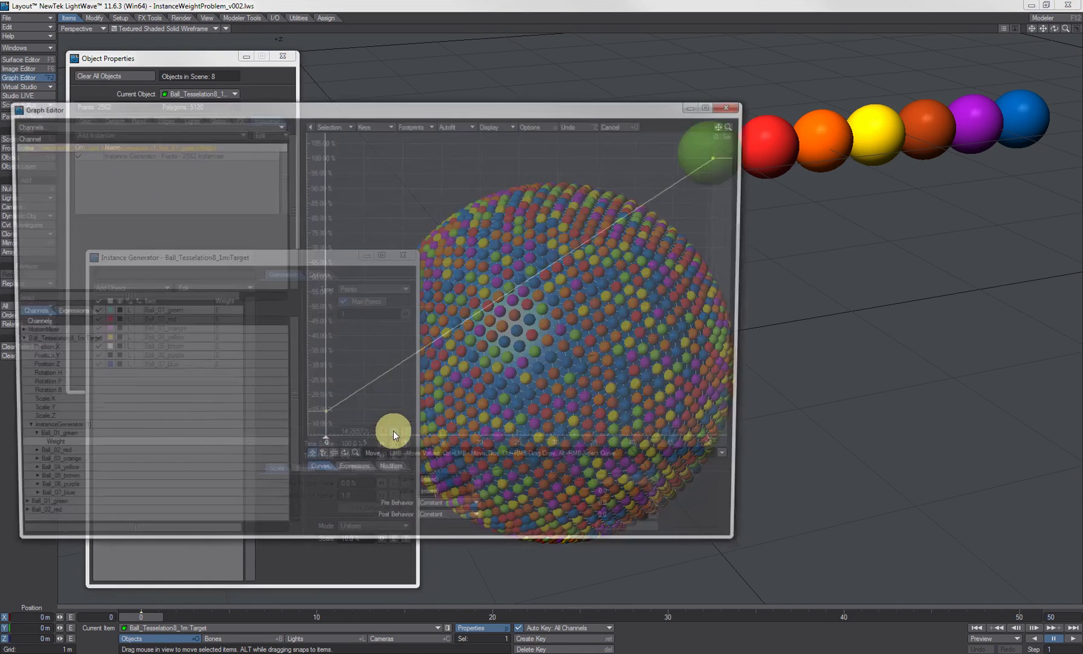
double_click(58, 431)
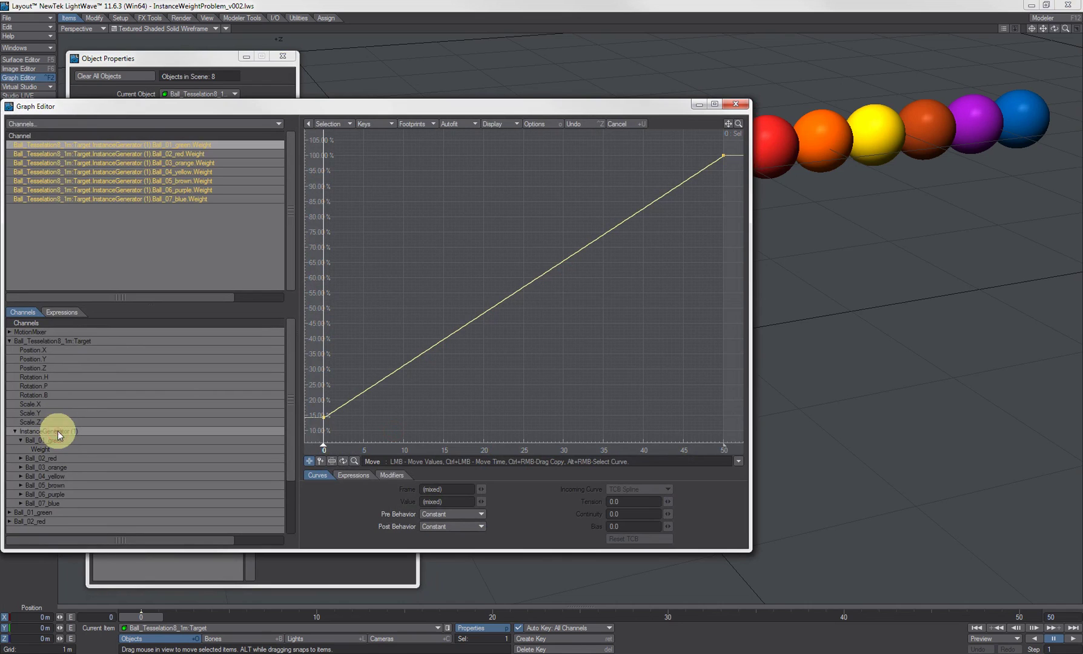
left_click(134, 190, "shift")
right_click_drag(691, 145, 782, 243)
double_click(452, 503)
type("00.0")
key("Return")
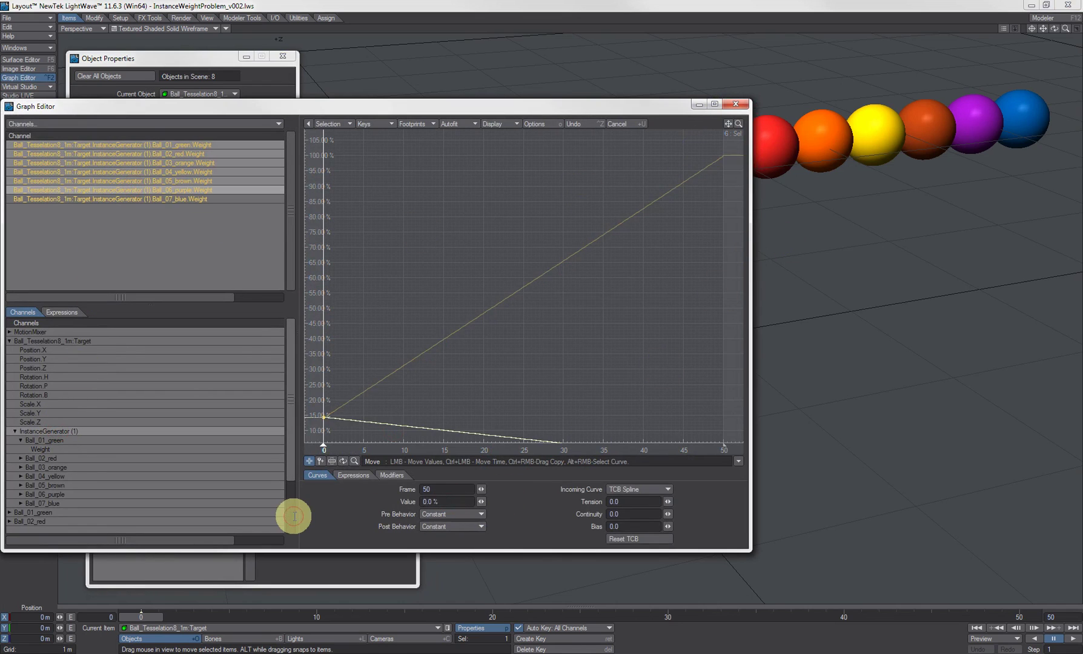
Step: Close the Graph Editor and Instance Generator windows and scrub the timeline to check the animated instances on the sphere
left_click(726, 107)
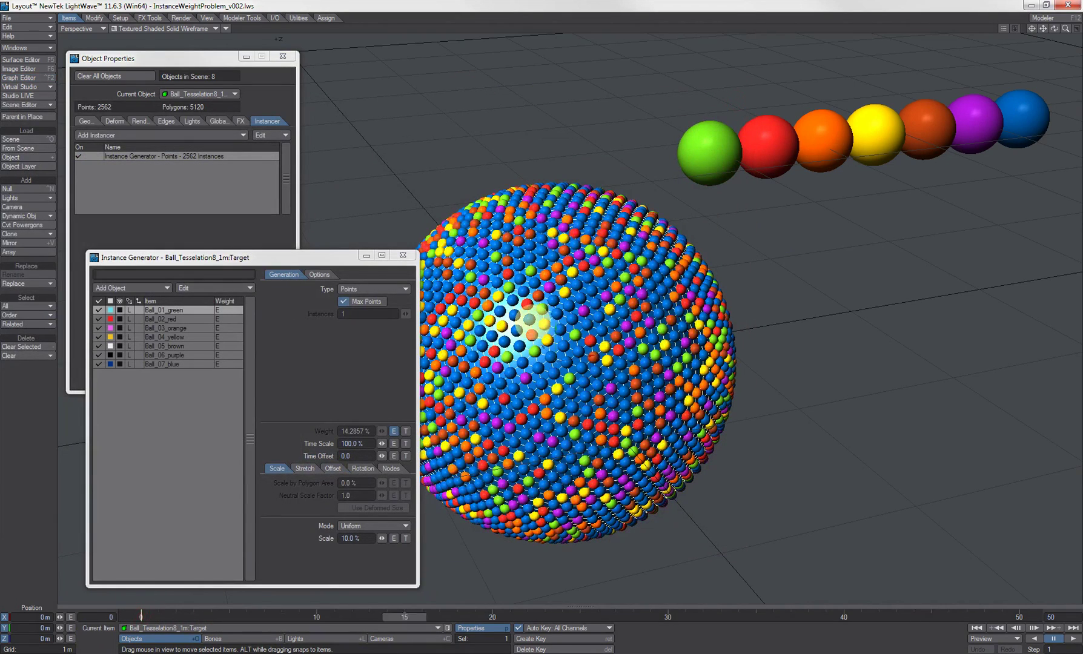
left_click(405, 257)
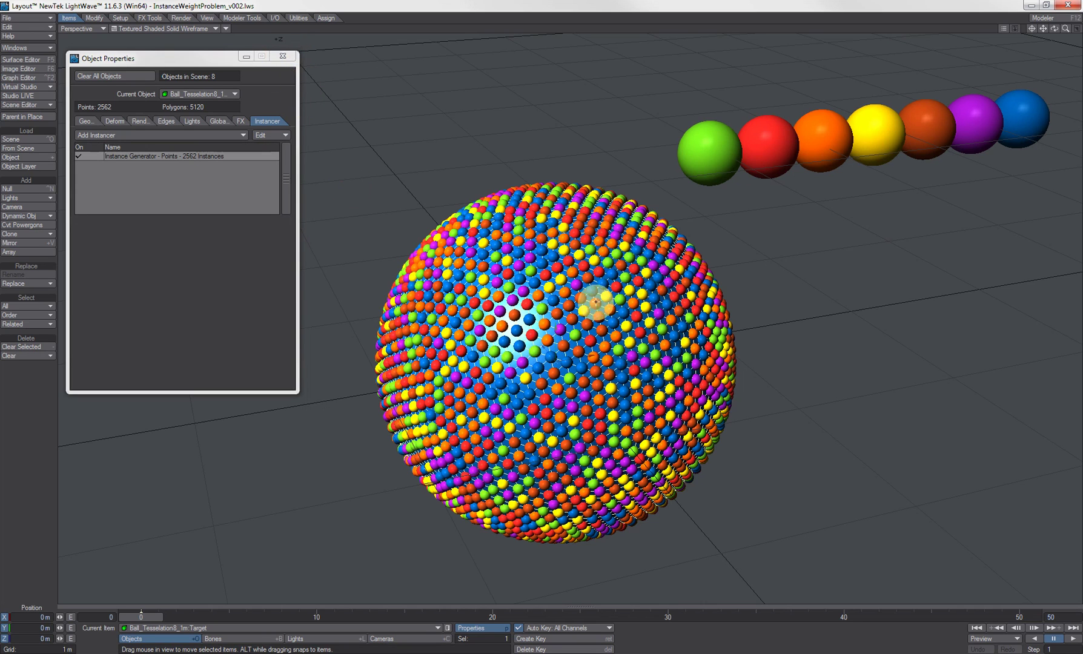
mouse_move(146, 611)
left_mouse_down()
mouse_move(543, 321)
mouse_move(585, 319)
mouse_move(545, 317)
mouse_move(155, 594)
left_mouse_up()
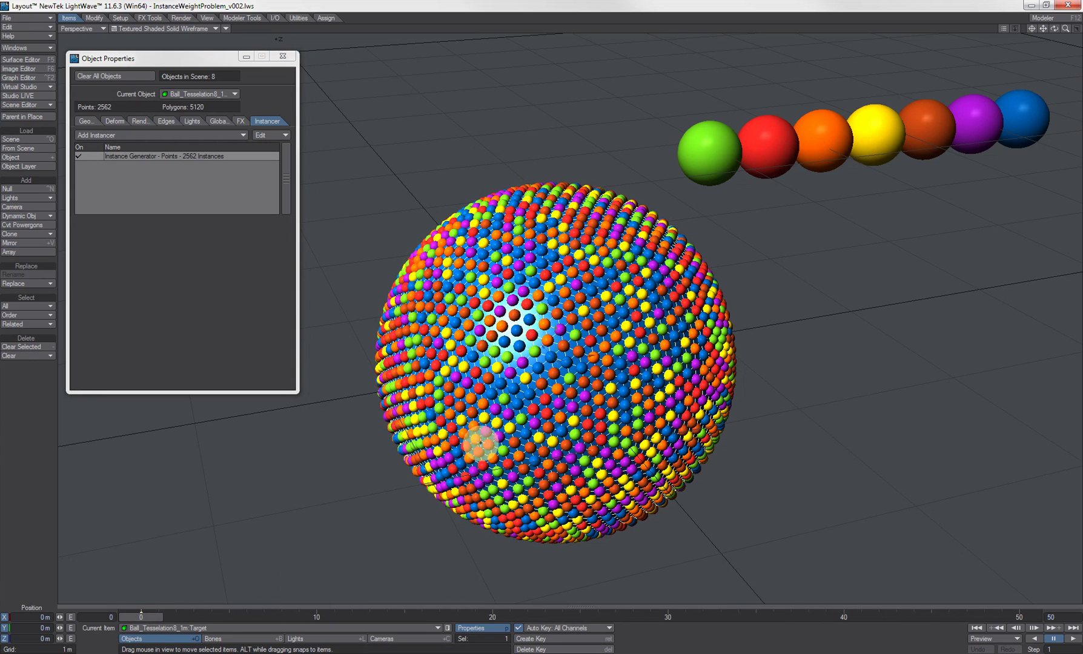
Step: Clone the target sphere once, move the clone beside the original to about X -2.16 m, Z 46 mm, and scrub to check both
left_click(213, 629)
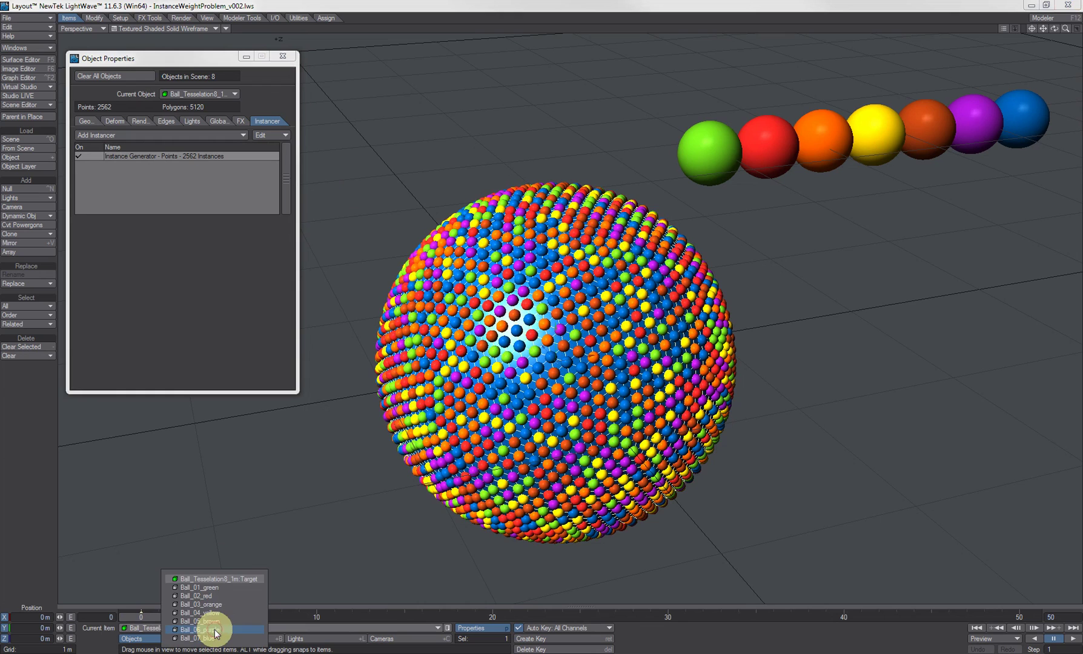
left_click(240, 578)
key("c")
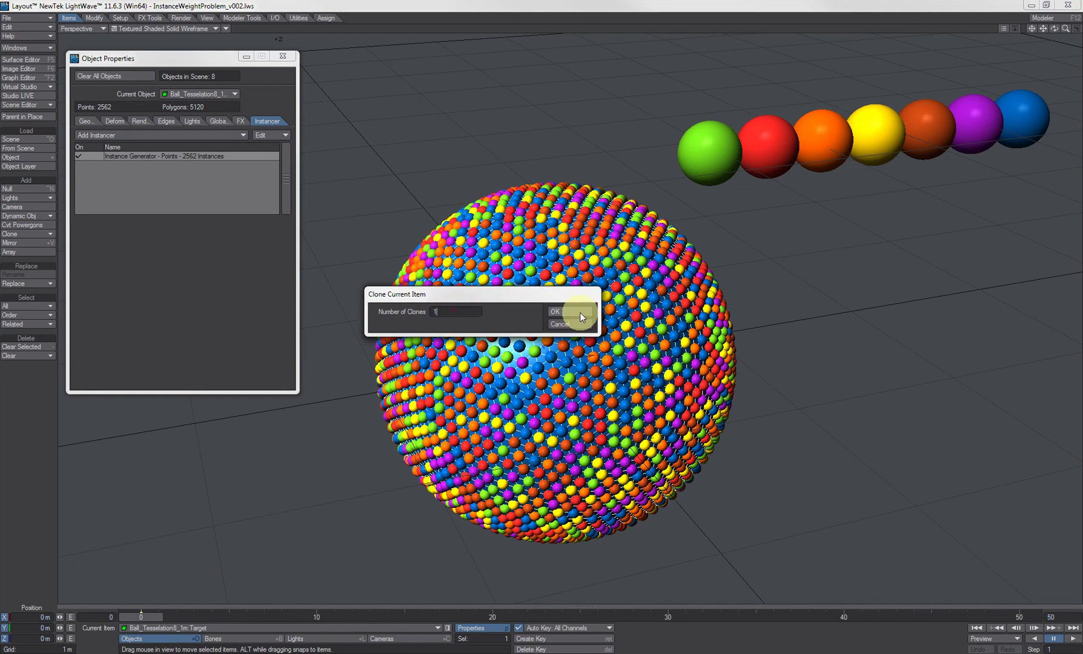
left_click(572, 311)
left_click_drag(541, 322, 536, 323)
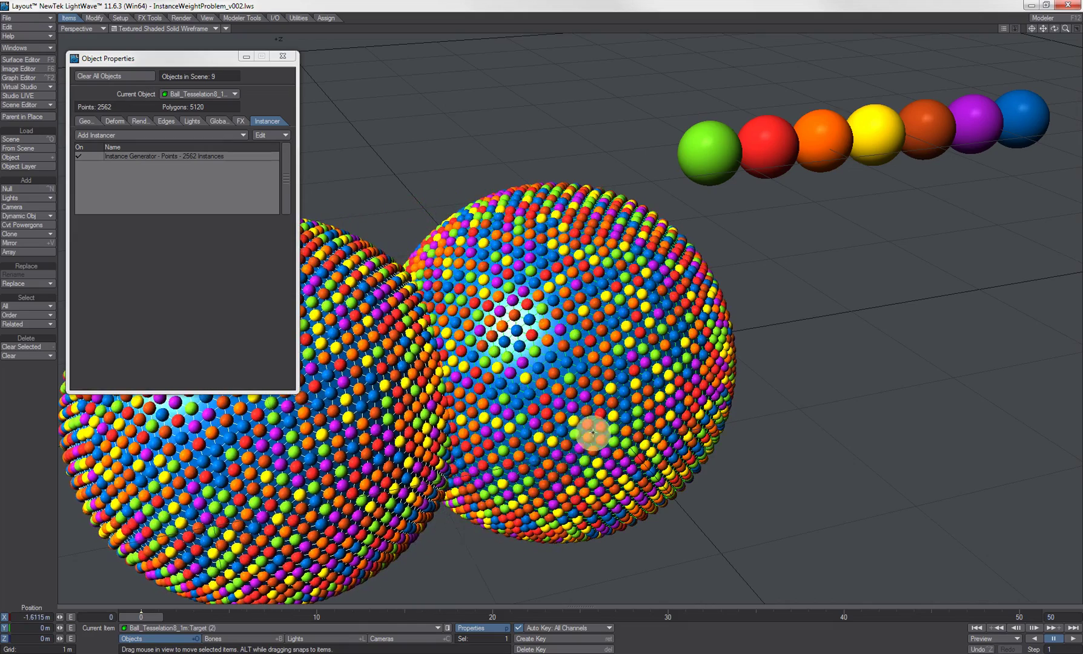
left_click_drag(592, 394, 516, 377, "alt")
left_click_drag(542, 321, 493, 506)
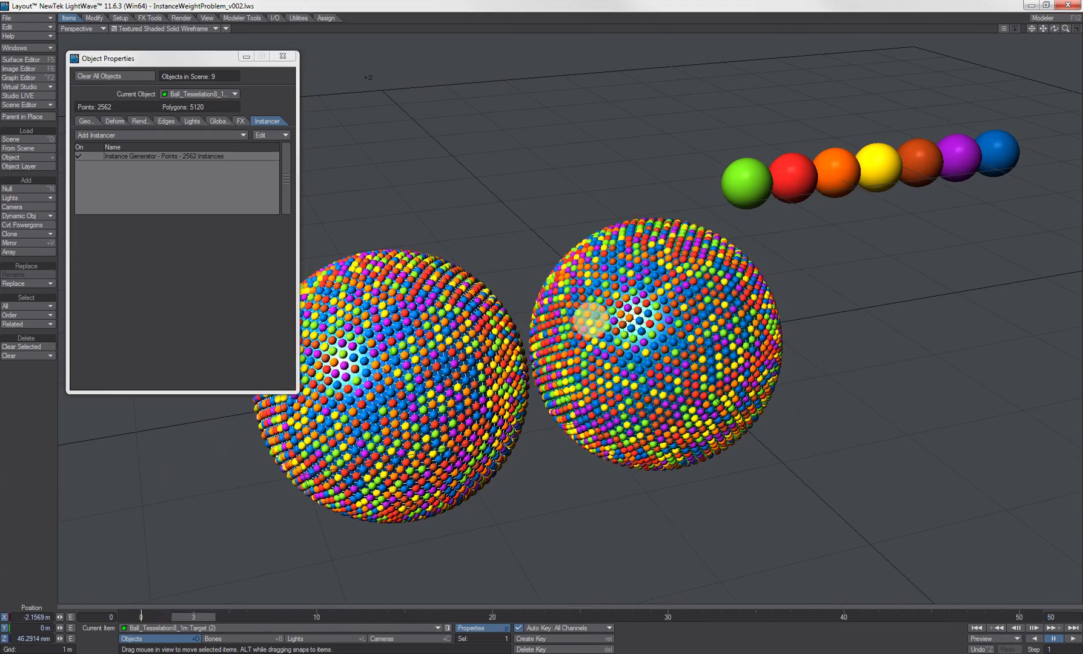
left_click(147, 615)
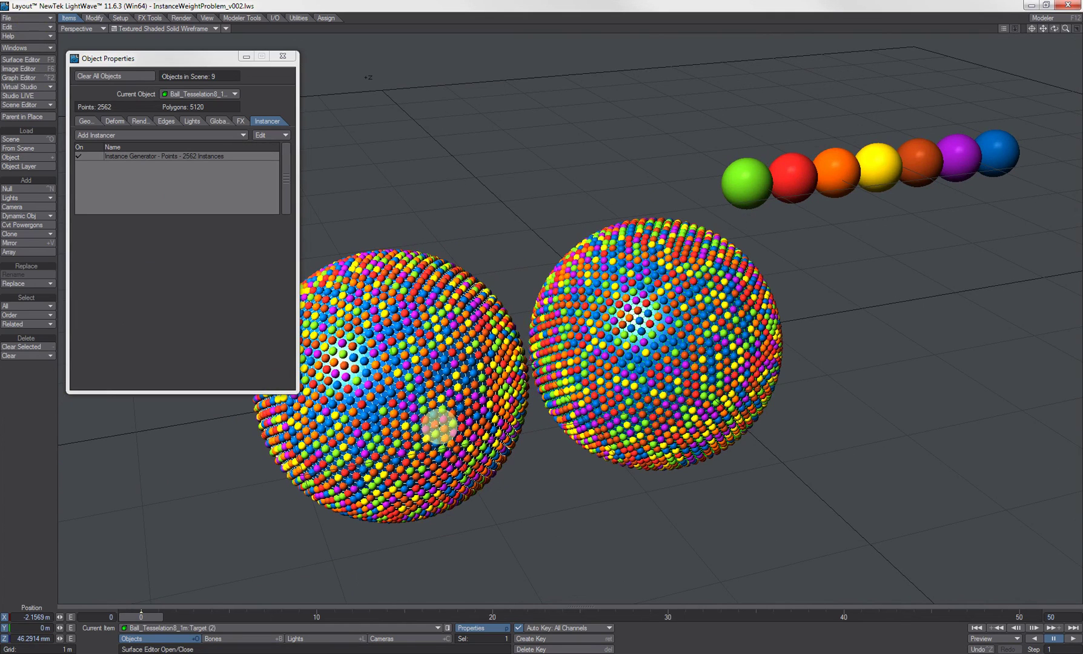
Step: Save the scene as the new version InstanceWeightProblem_v003.lws and load that file again
key("s")
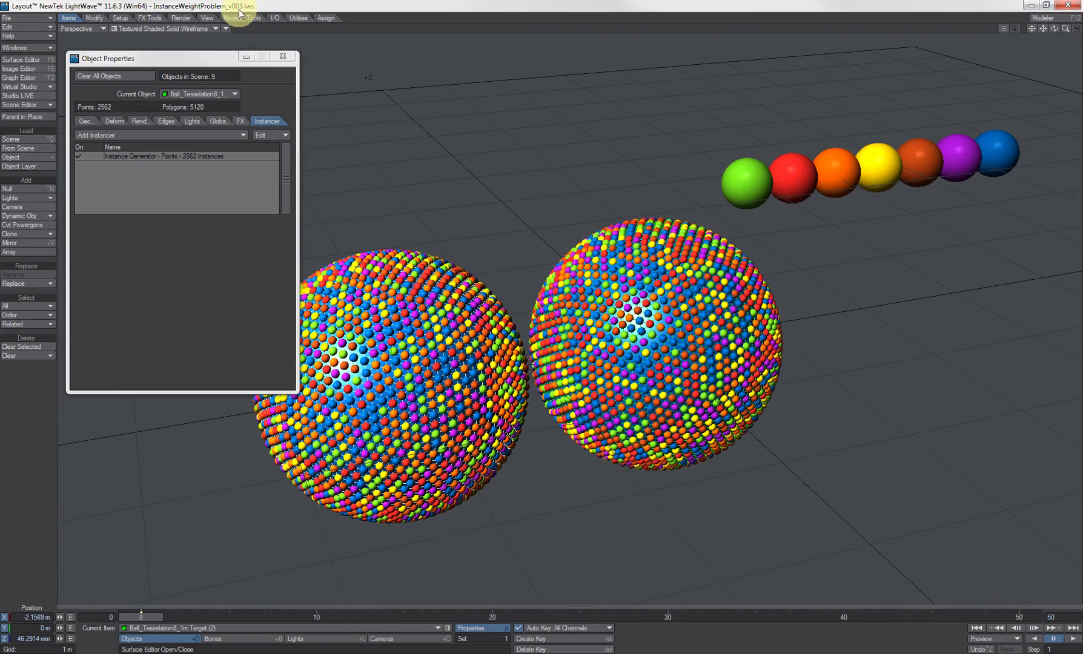
left_click(283, 57)
left_click(38, 18)
mouse_move(44, 15)
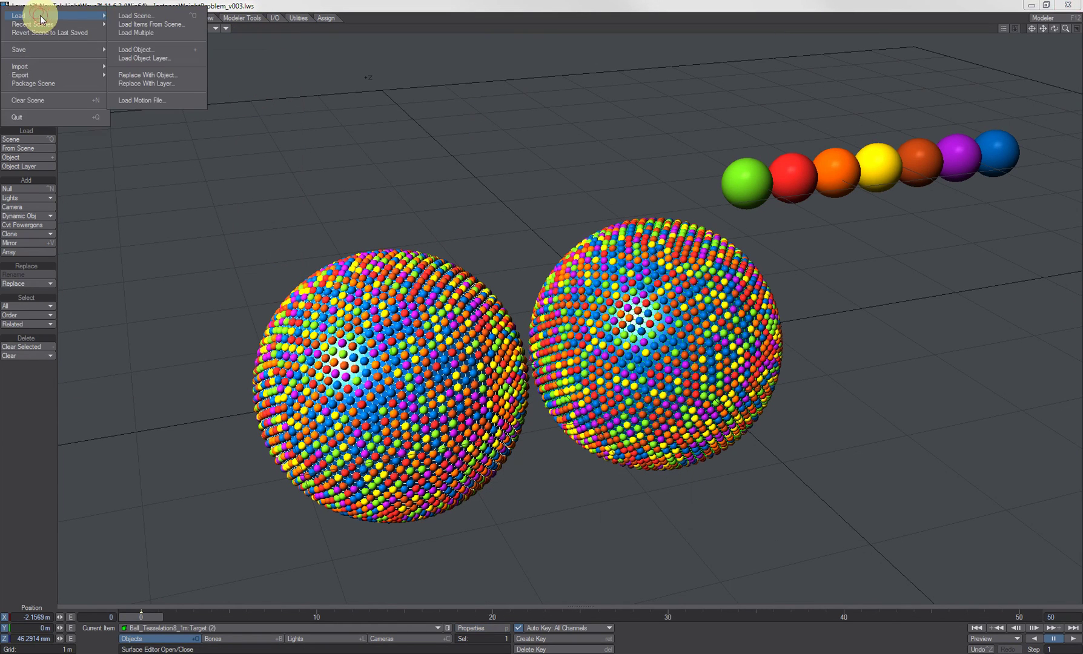
left_click(135, 17)
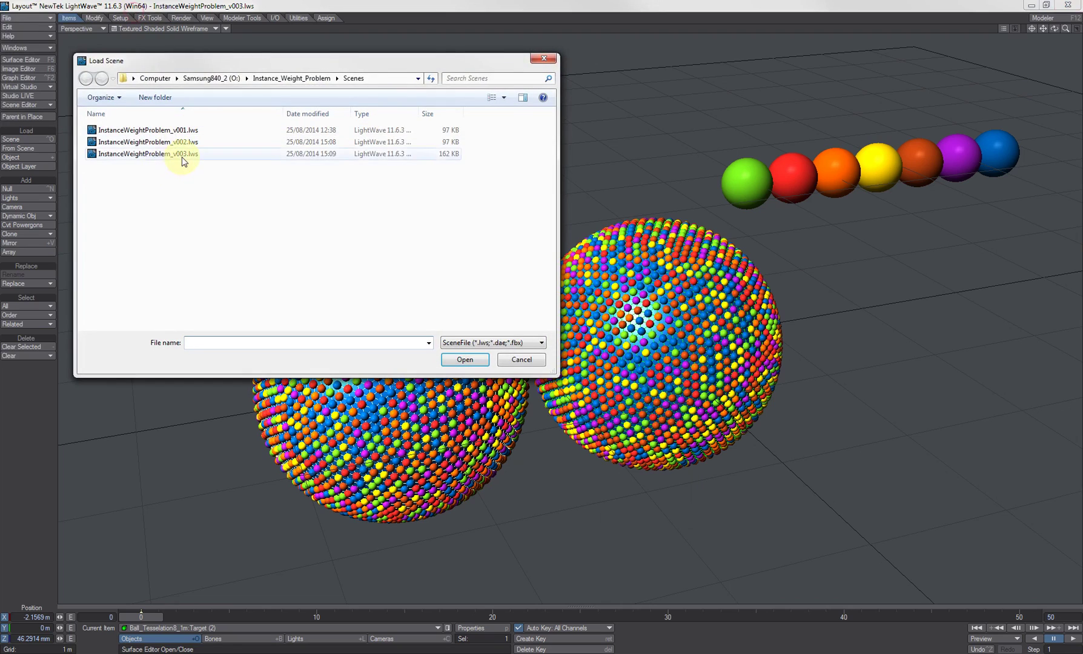
double_click(181, 156)
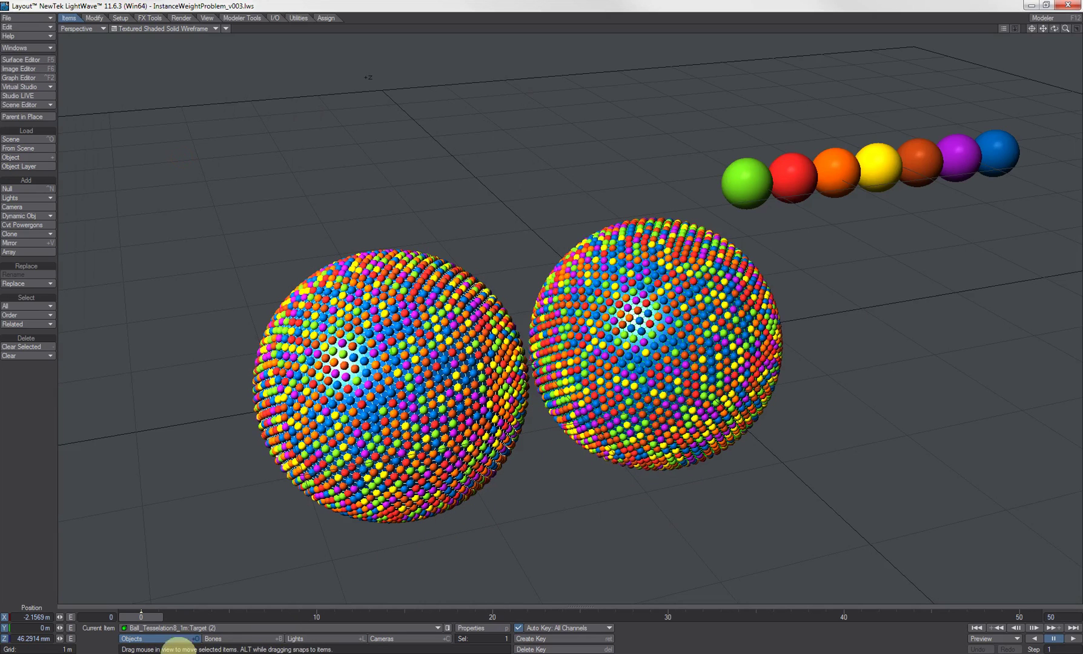
Step: Scrub the timeline to check the instance weights on both spheres, selecting the original target sphere in between
left_click(148, 618)
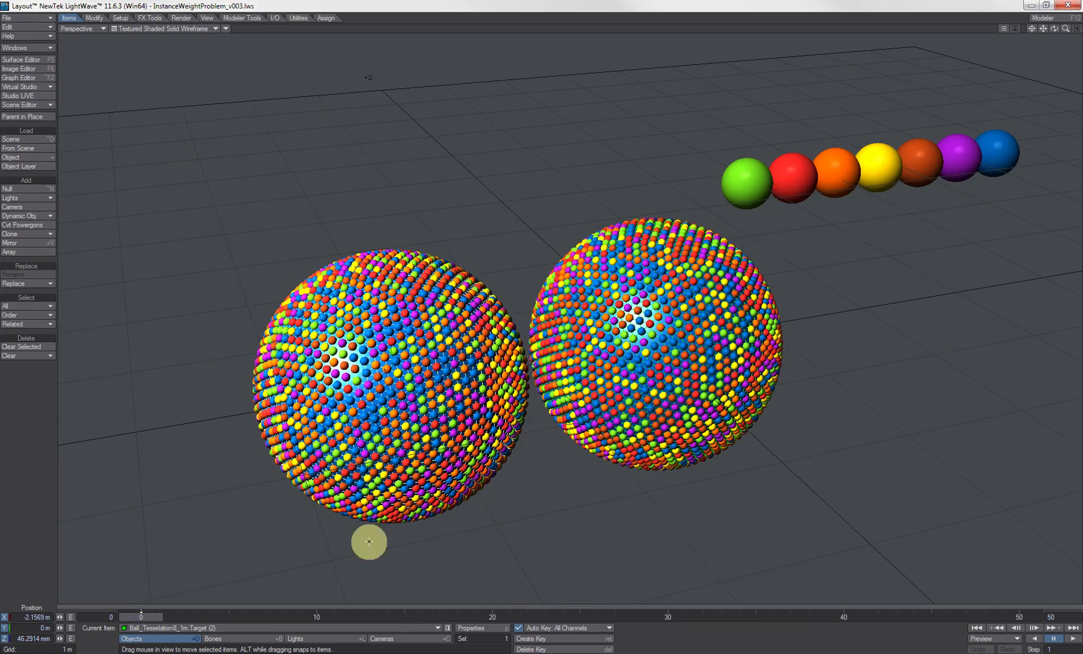
left_click(353, 486)
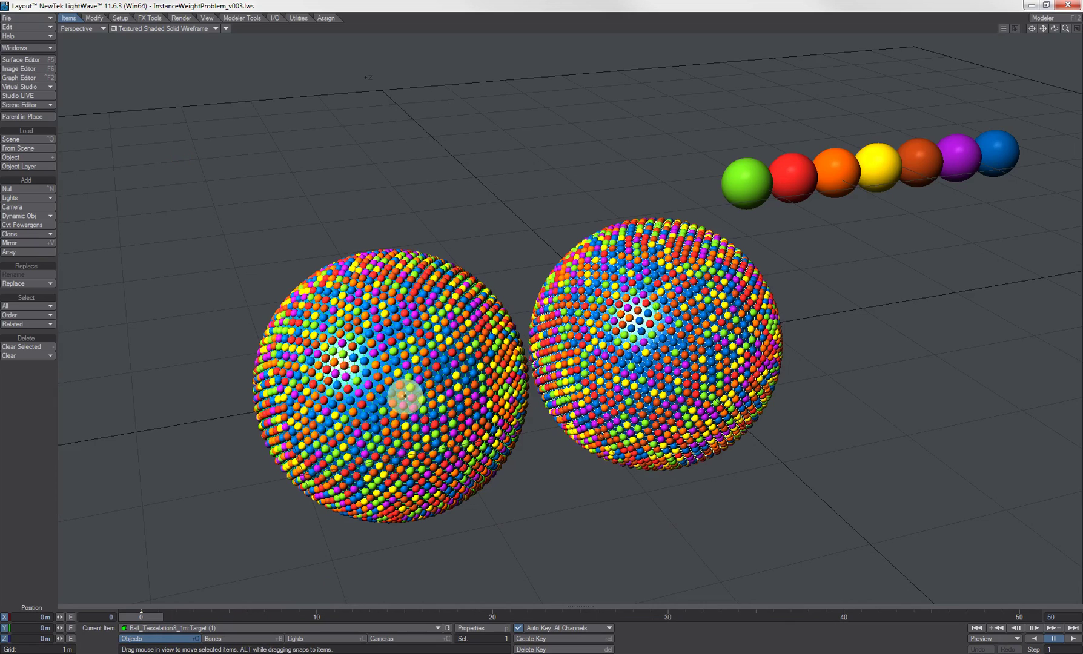
left_click(150, 617)
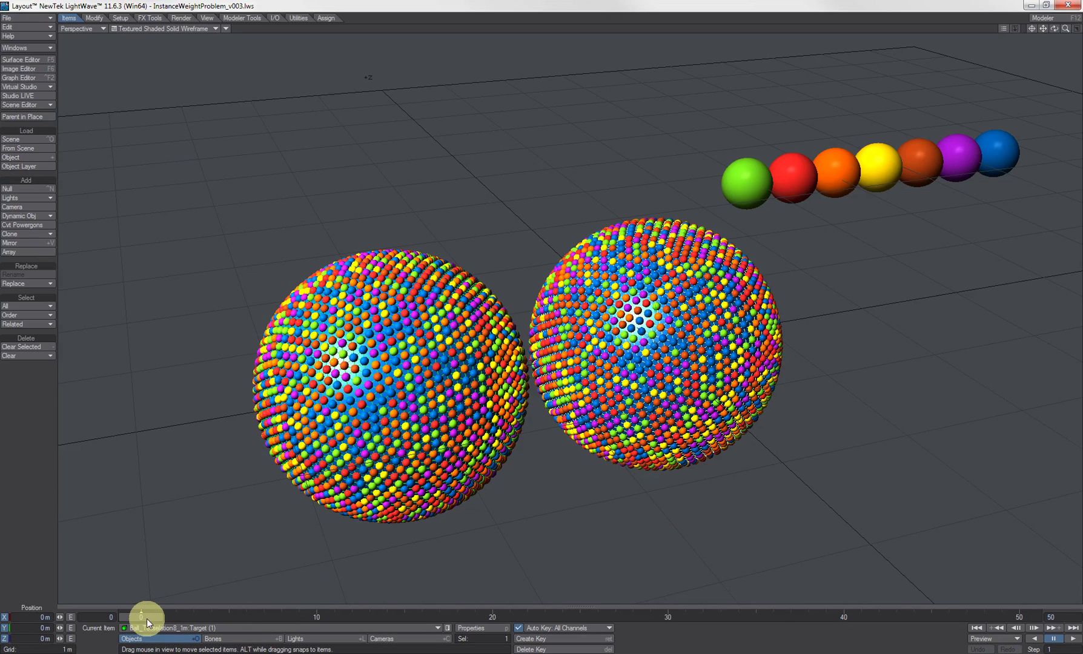